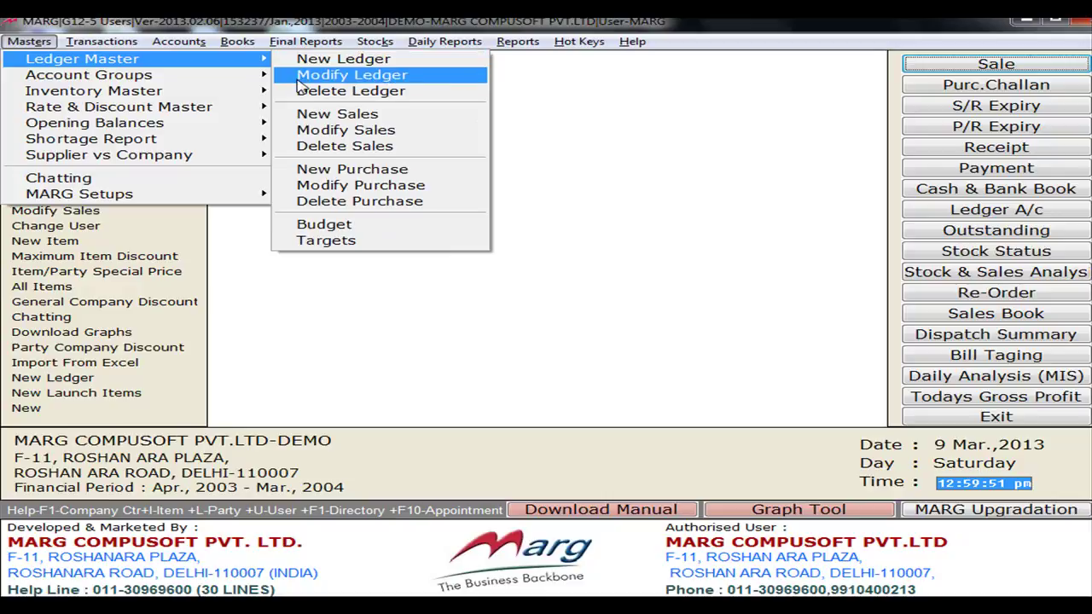
- Open the other details of the AHUJA MEDICINE CENTRE ledger for modification
left_click(301, 77)
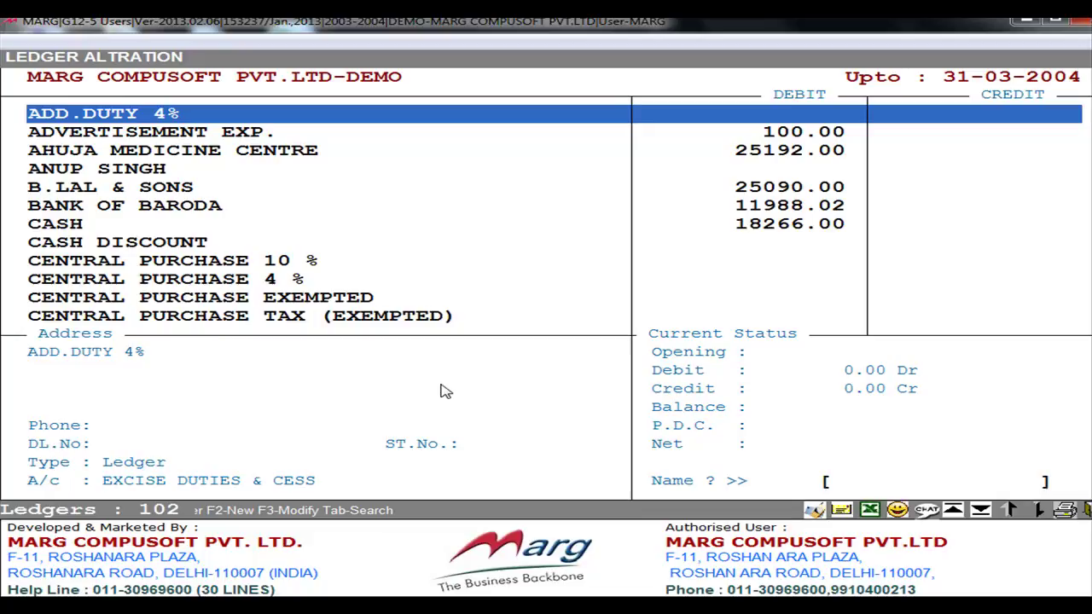
key("Down")
key("Down")
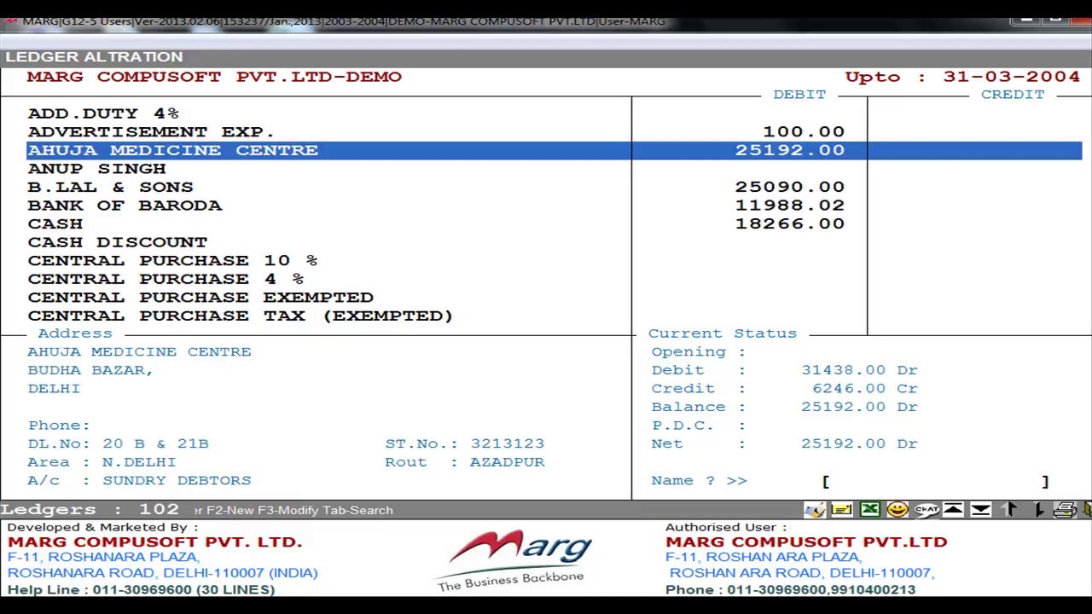
key("Return")
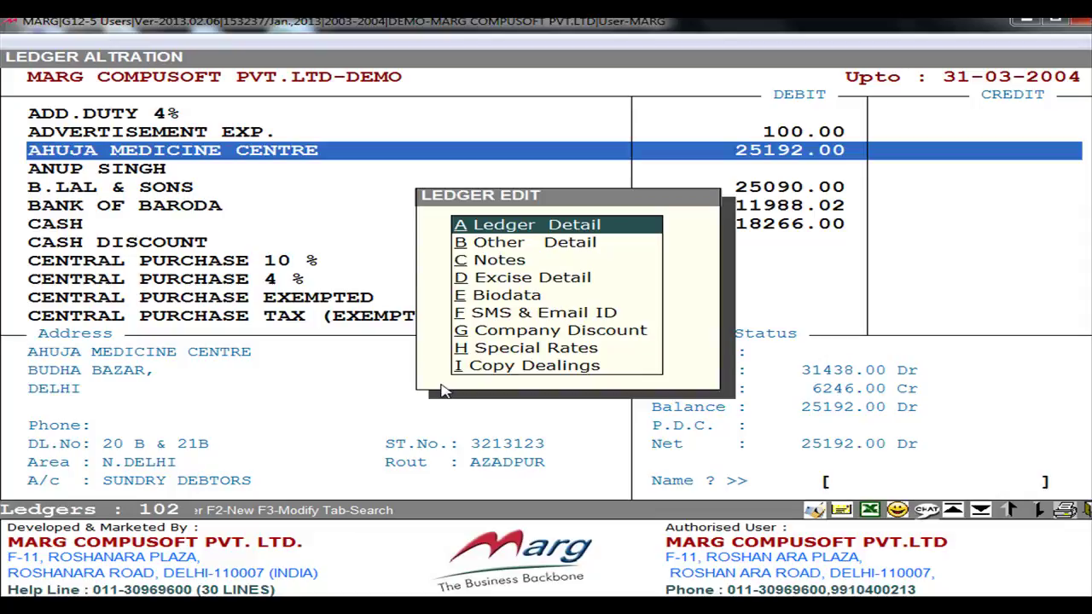
key("Down")
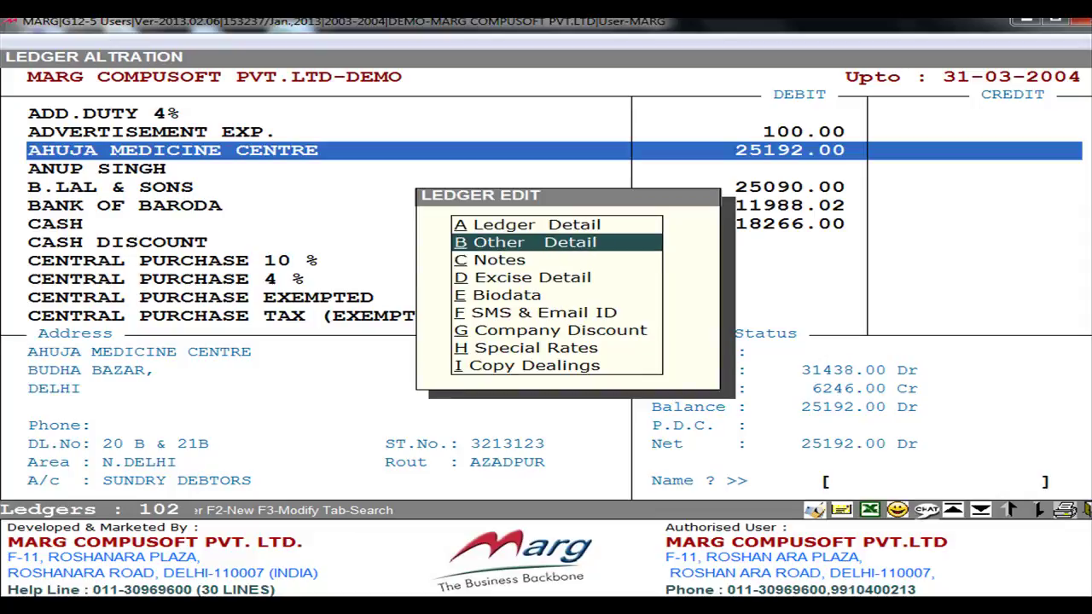
key("Return")
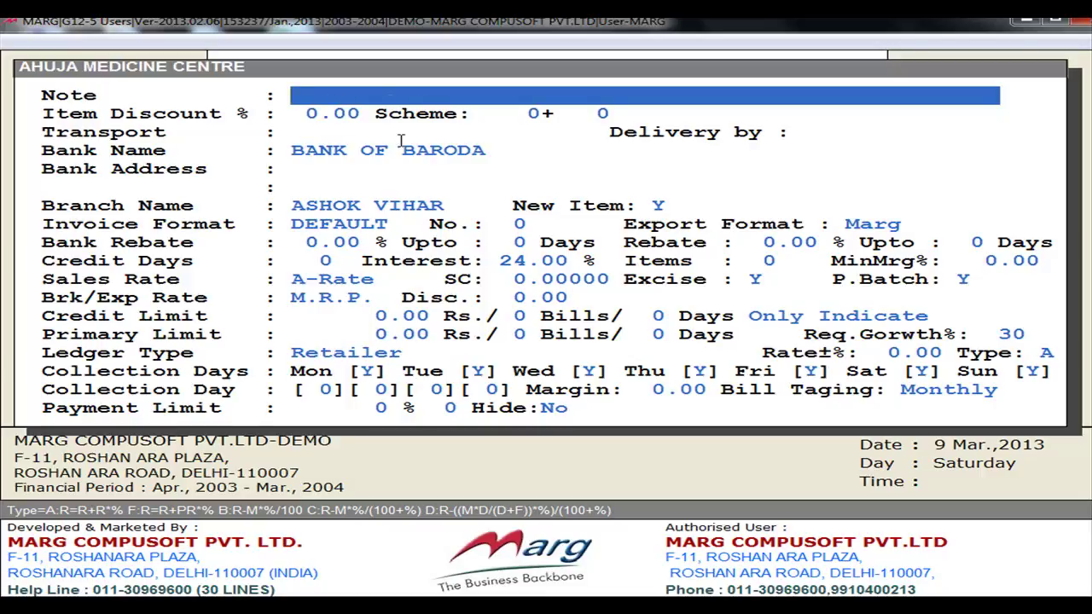
- Set the ledger's note to DISCUSS ON SCHEME, accept the remaining details as they are and leave the ledger list
type("DISCUSS ON SCHEME")
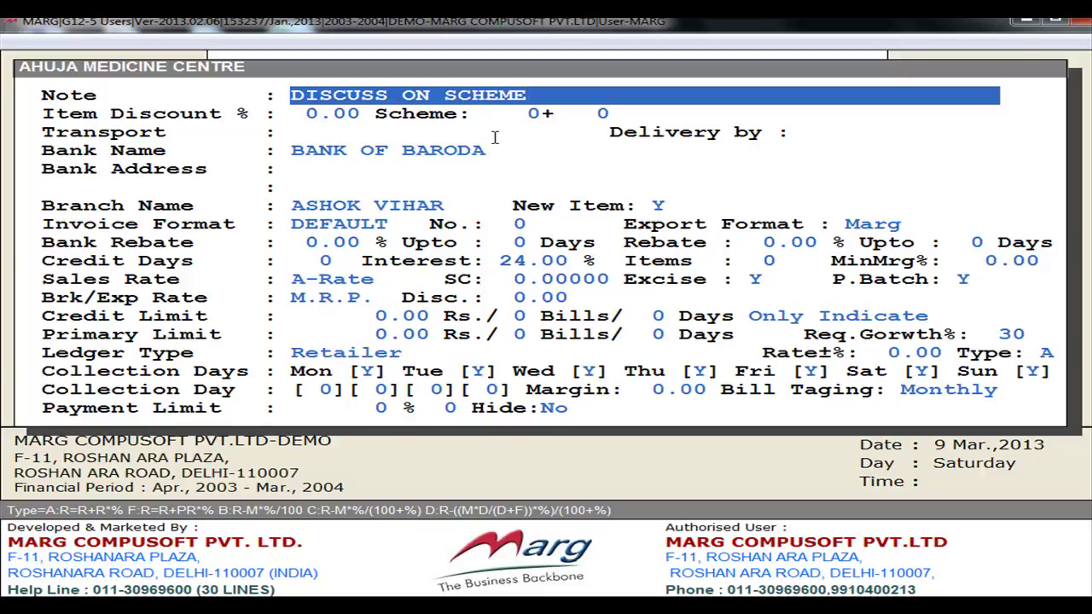
key("Return")
key("Return")
key("Return")
key("Return")
key("Return")
key("Return")
key("Return")
key("Return")
key("Return")
key("Return")
key("Return")
key("Return")
key("Return")
key("Return")
key("Return")
key("Return")
key("Return")
key("Return")
key("Return")
key("Return")
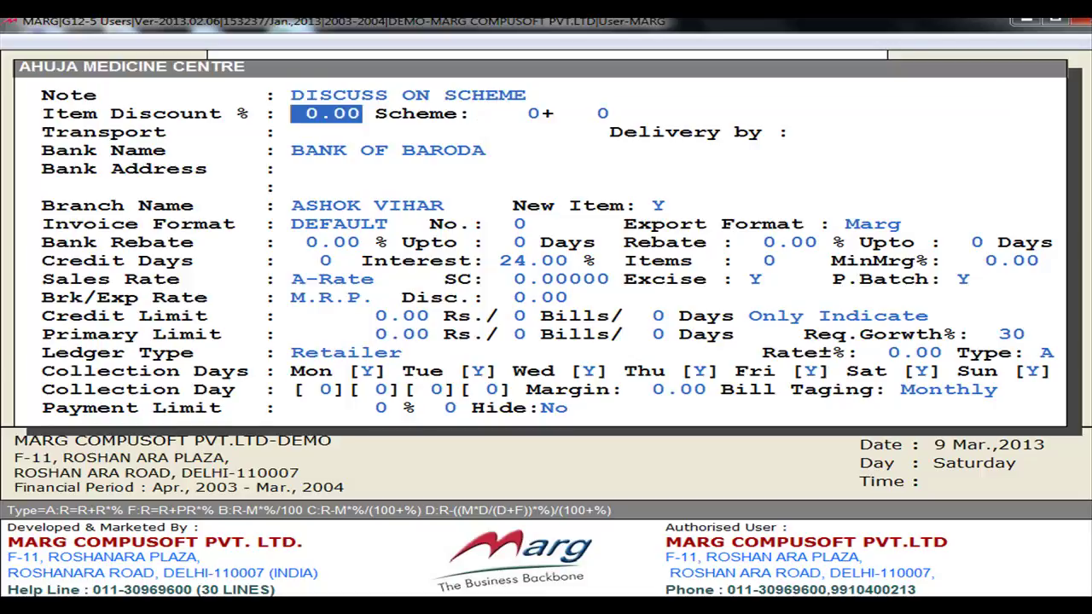
key("Return")
key("Return")
key("Return")
key("Return")
key("Return")
key("Return")
key("Return")
key("Return")
key("Return")
key("Return")
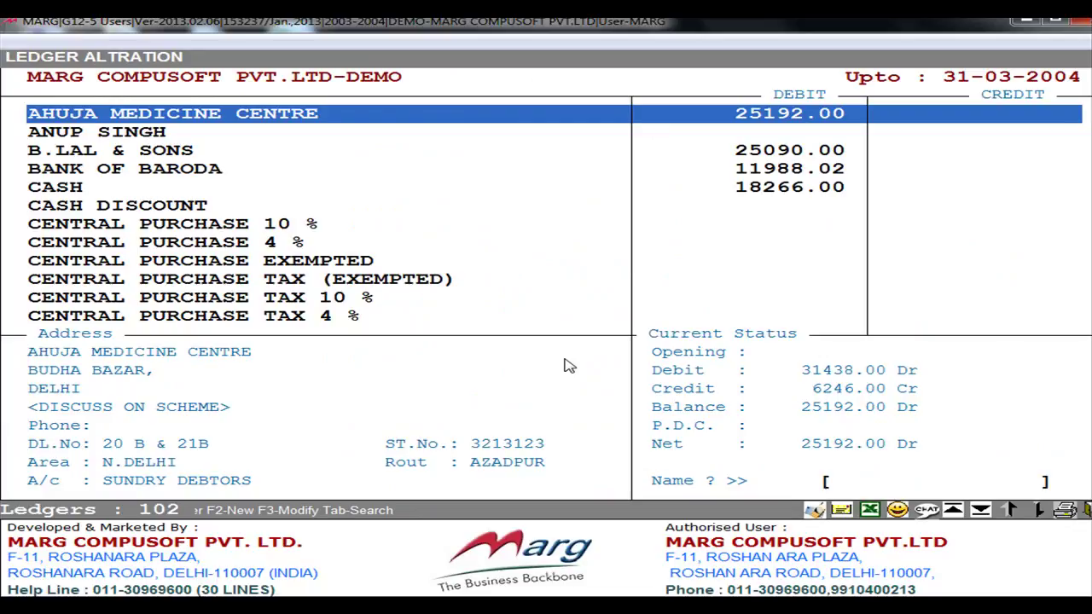
key("Escape")
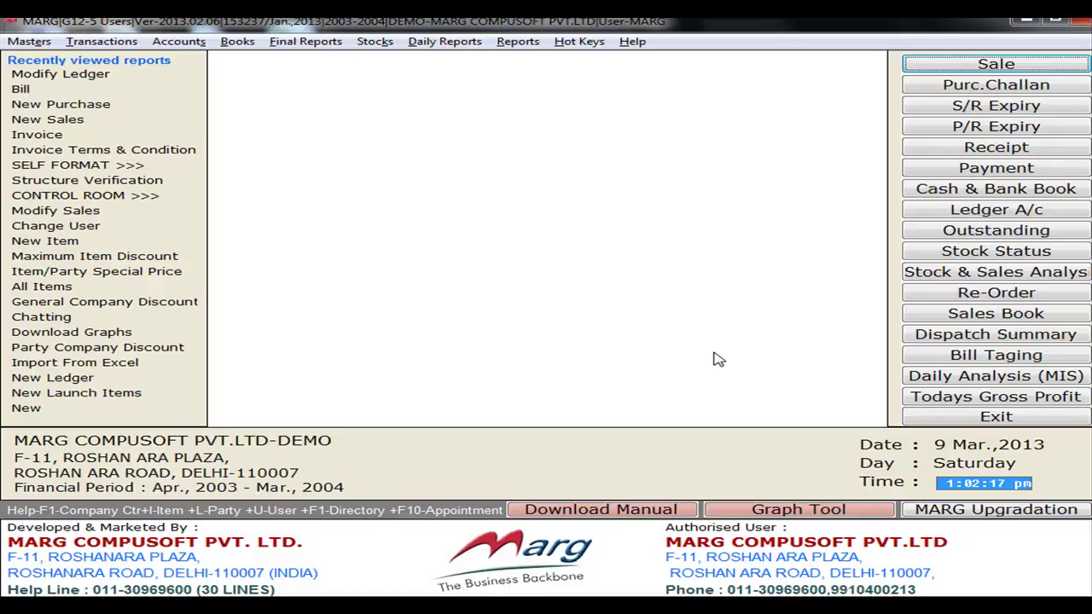
- Start a sale entry dated 31-03-2004 for AHUJA MEDICINE CENTRE to view its special note, and leave without billing
left_click(921, 70)
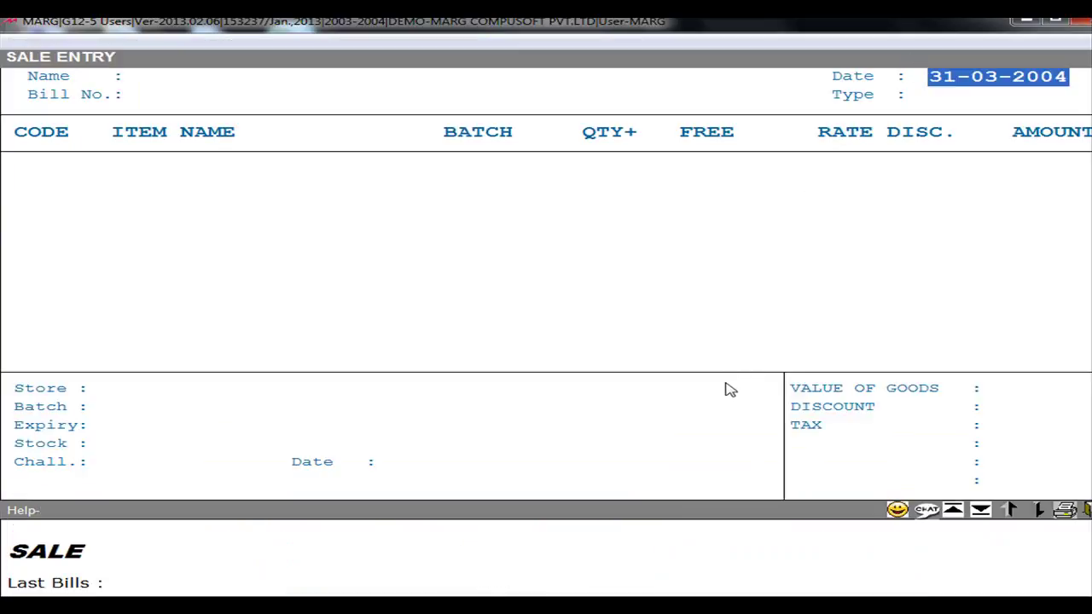
key("Return")
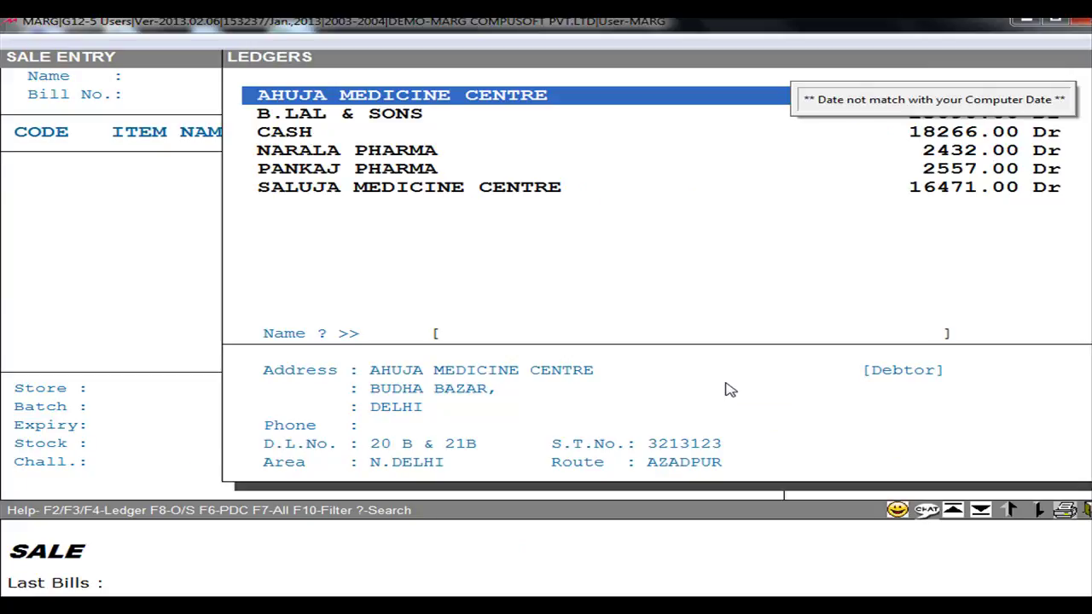
key("Return")
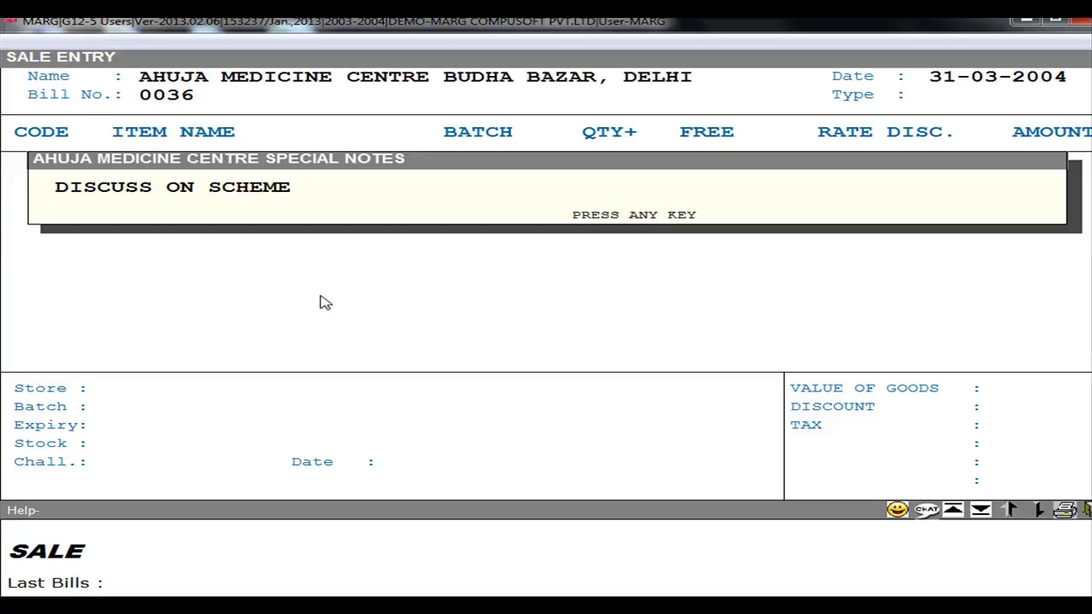
key("Escape")
key("Escape")
key("Escape")
key("Escape")
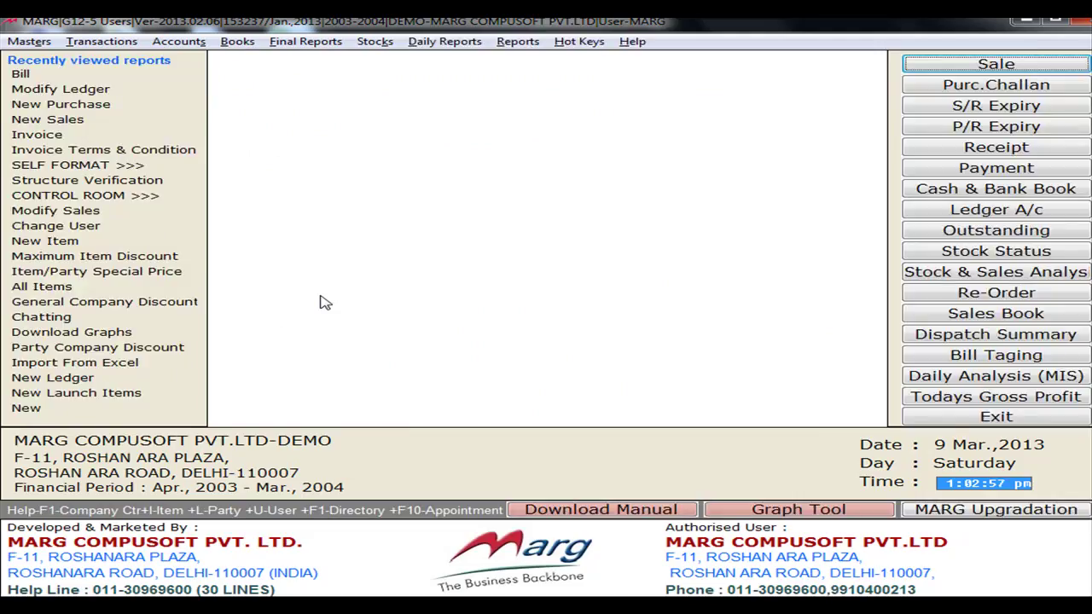
- Reopen the AHUJA MEDICINE CENTRE ledger's other details for modification
left_click(34, 43)
mouse_move(239, 67)
left_click(351, 76)
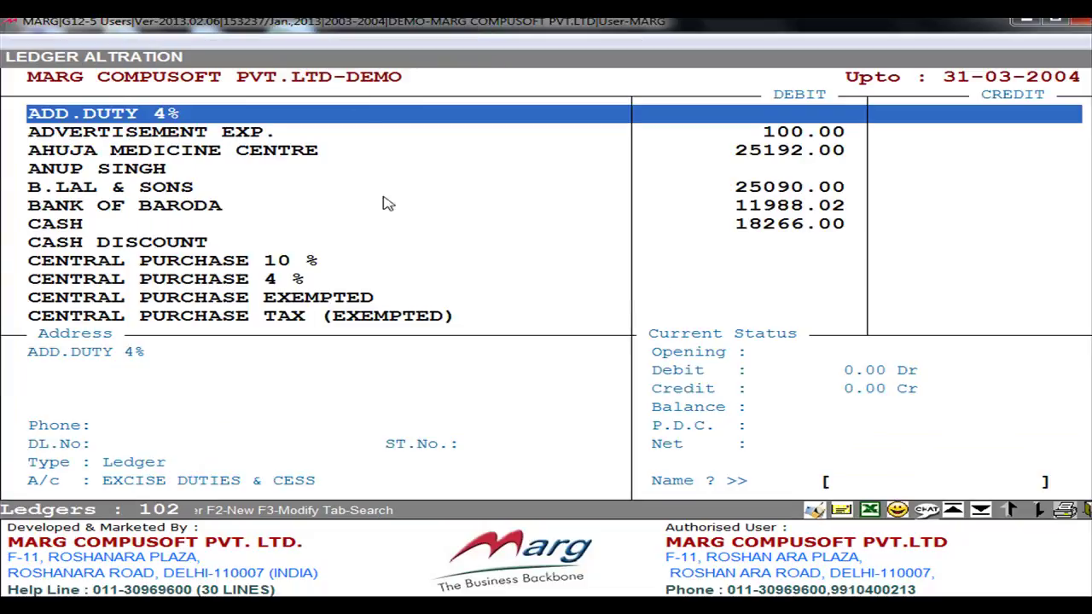
double_click(239, 153)
left_click(488, 245)
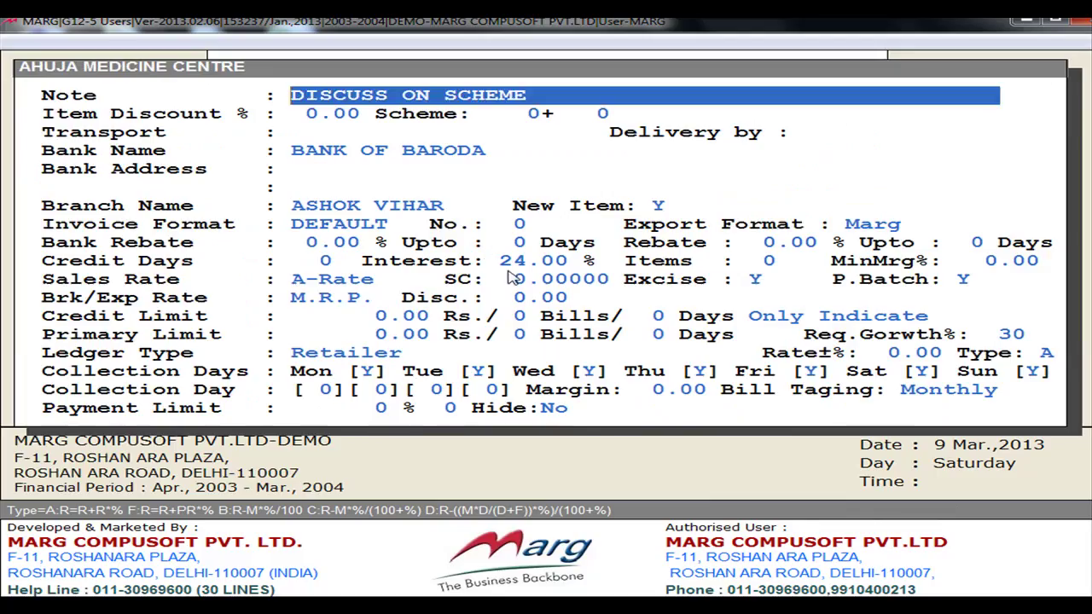
- Set the ledger's item discount to 5% and its scheme to 10+1, and close the ledger modification
key("Return")
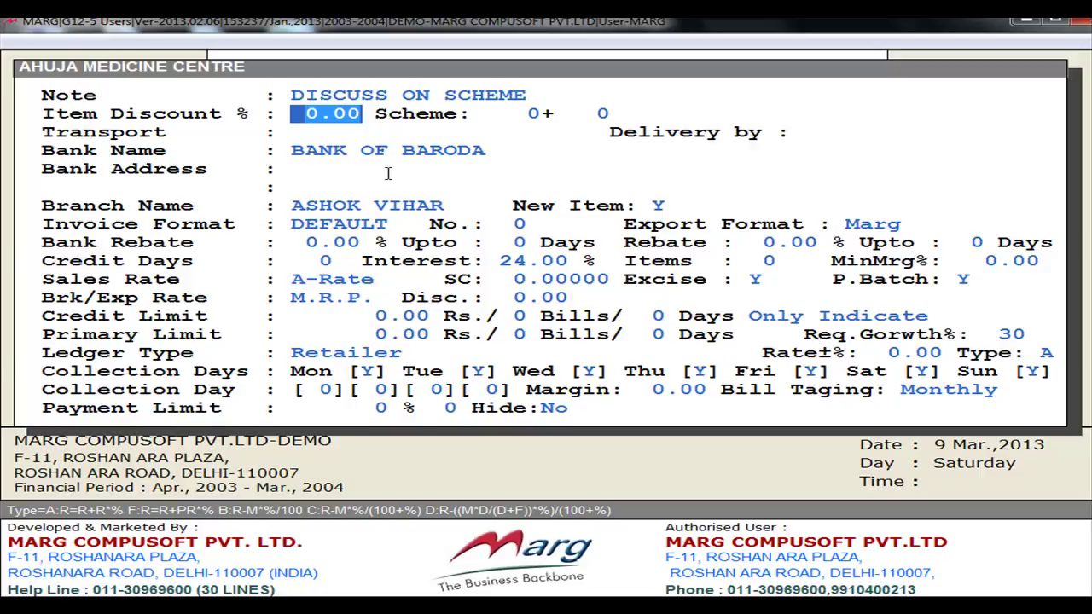
type("5.")
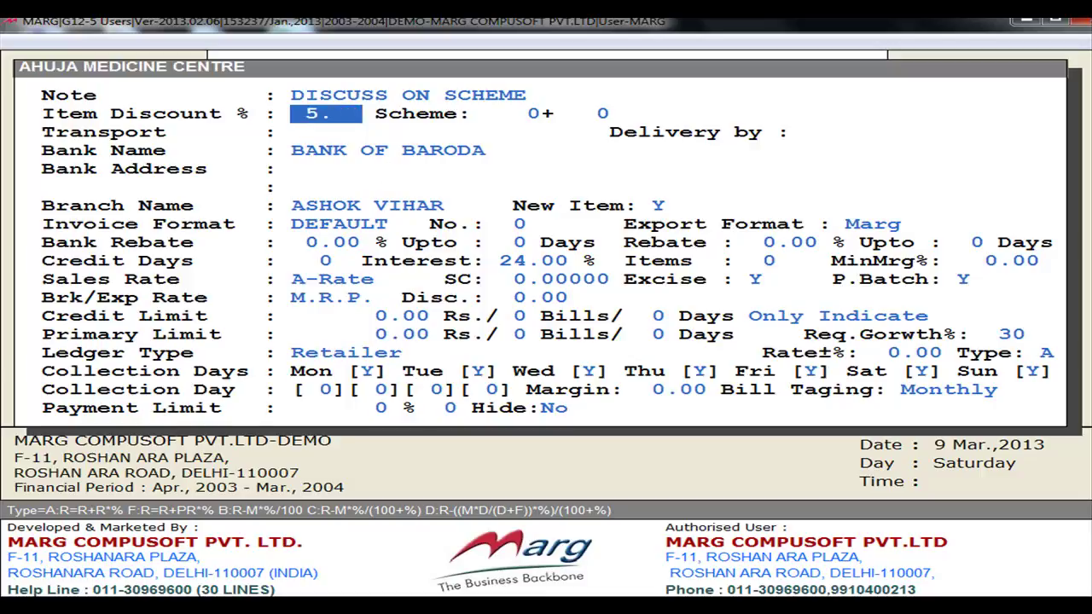
key("Return")
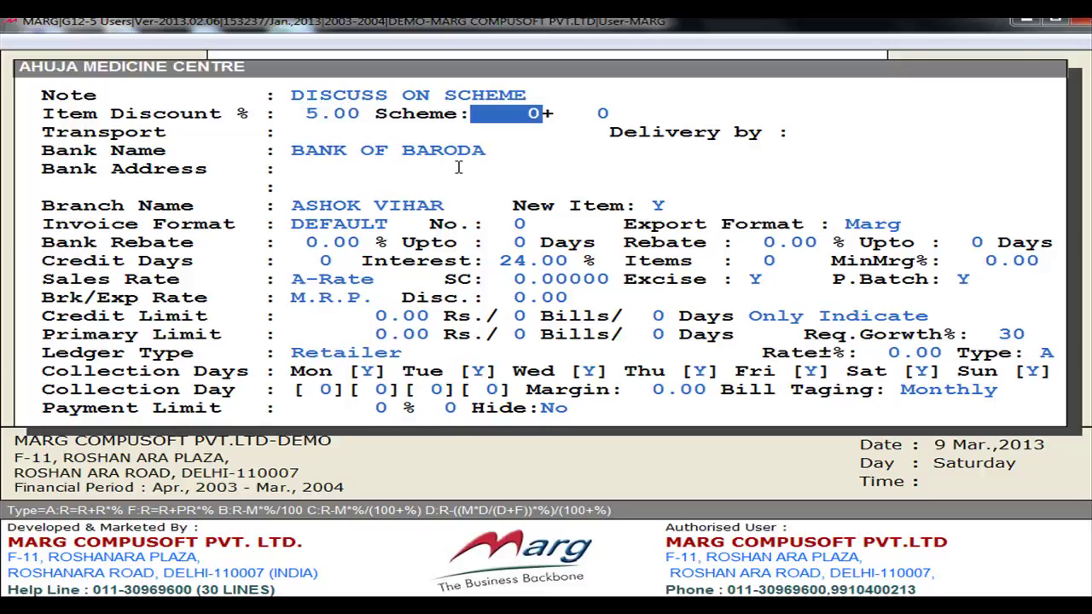
type("10")
key("Return")
type("1")
key("Return")
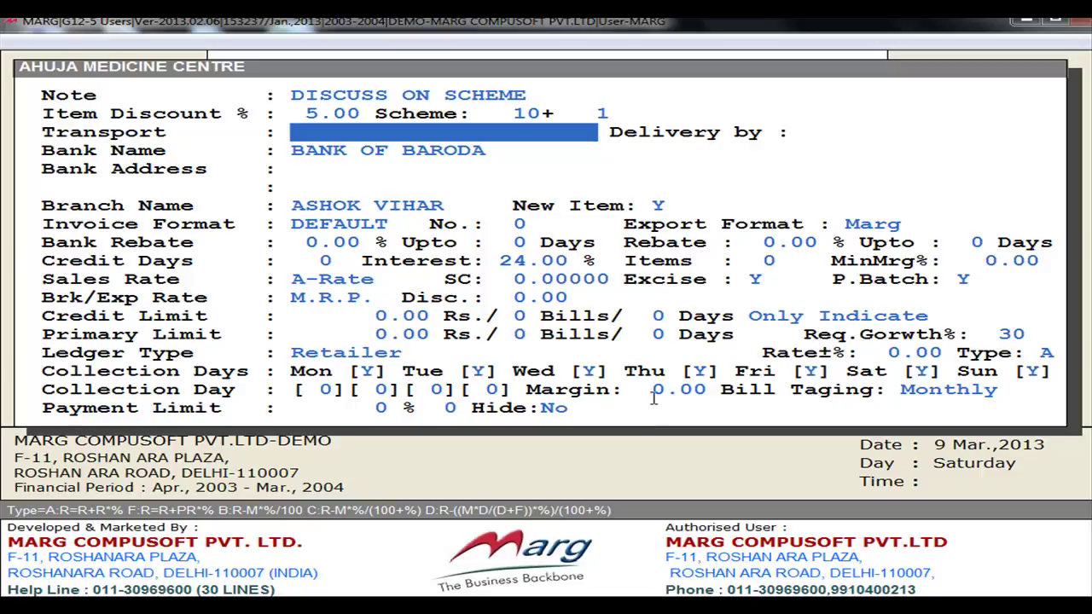
key("Escape")
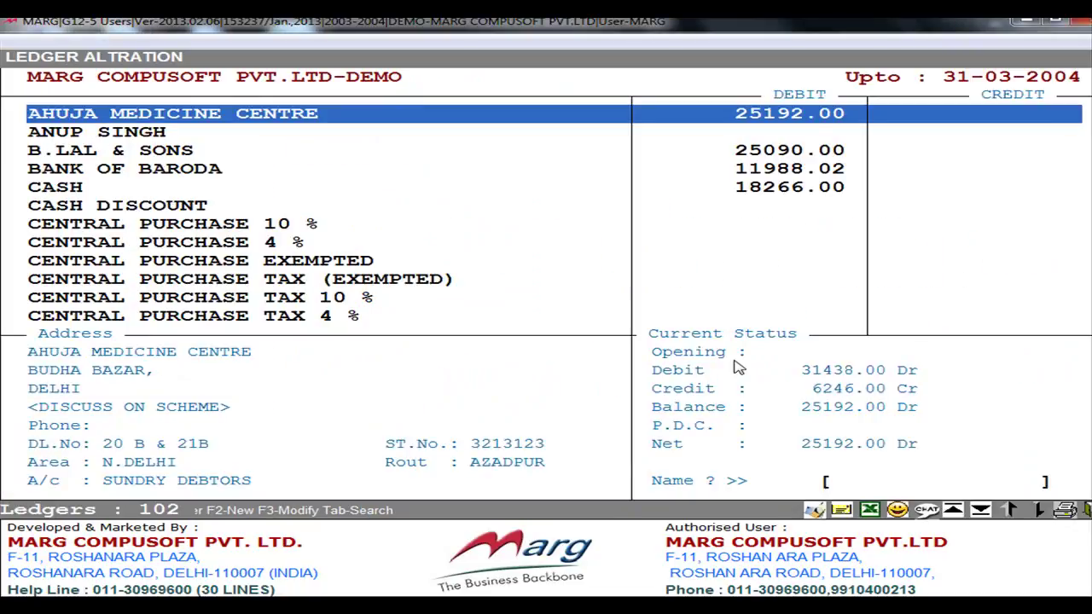
key("Escape")
- Start a sale invoice dated 31-03-2004 for AHUJA MEDICINE CENTRE with sale type LS 8%
key("Return")
key("Return")
key("Return")
key("Return")
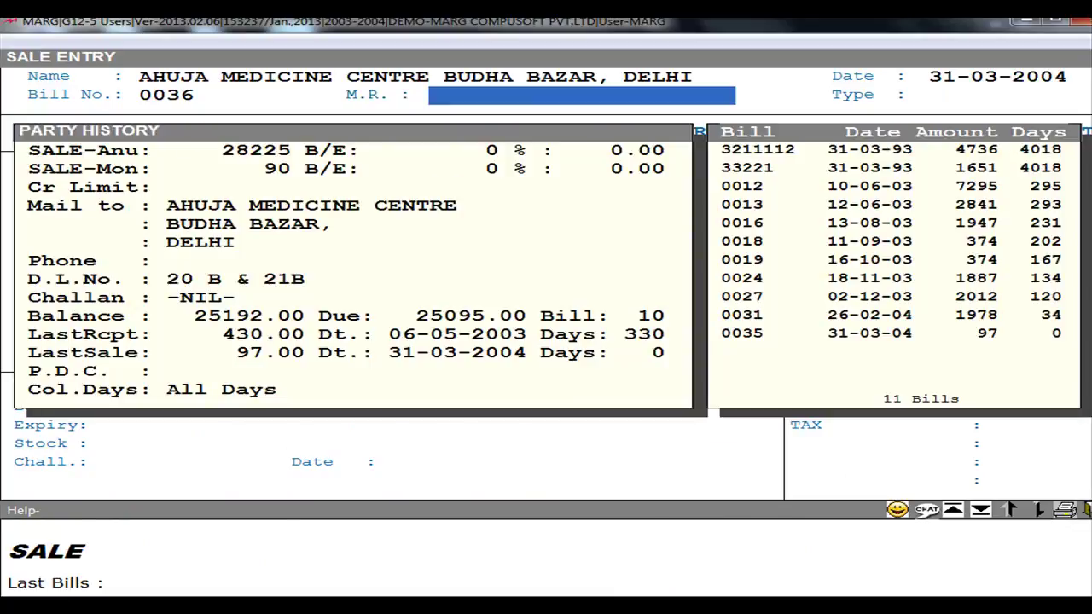
key("Return")
key("Return")
key("Return")
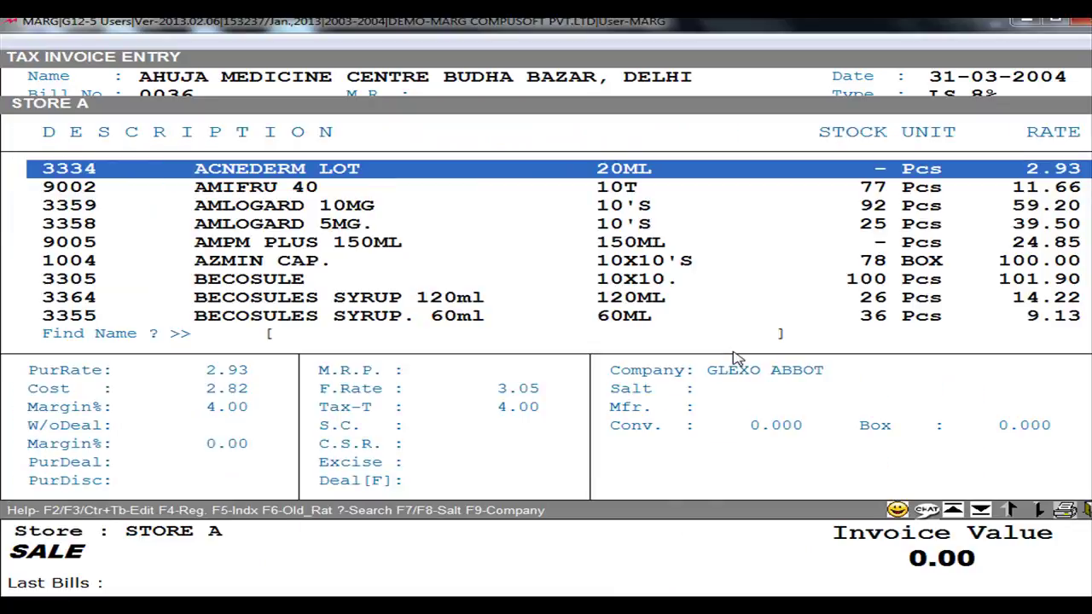
- Add AMIFRU 40 10T from batch 2508 to the invoice with a quantity of 10
key("Down")
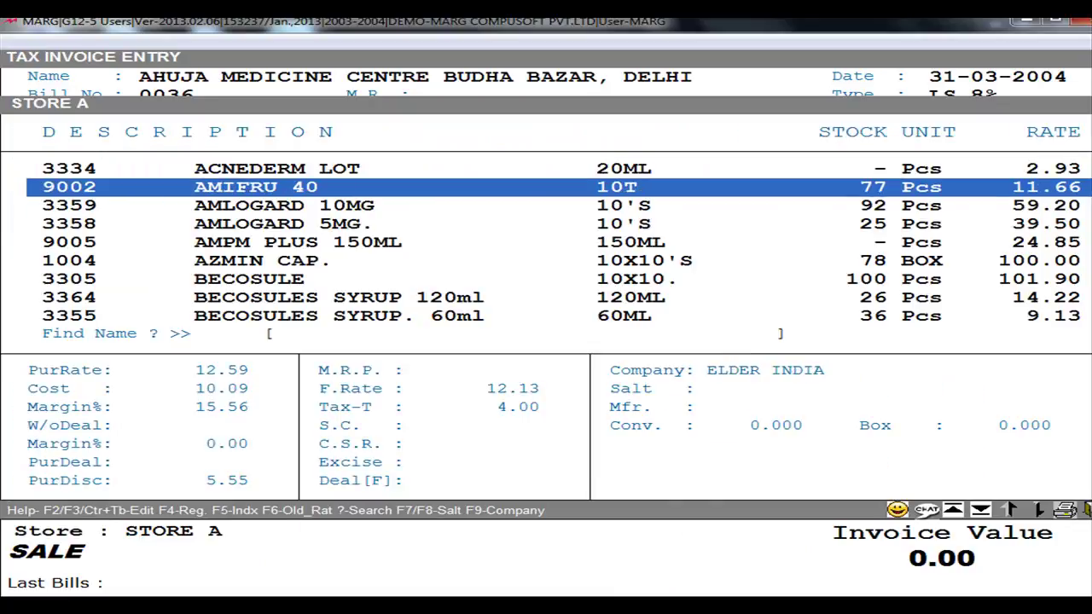
key("Return")
key("Return")
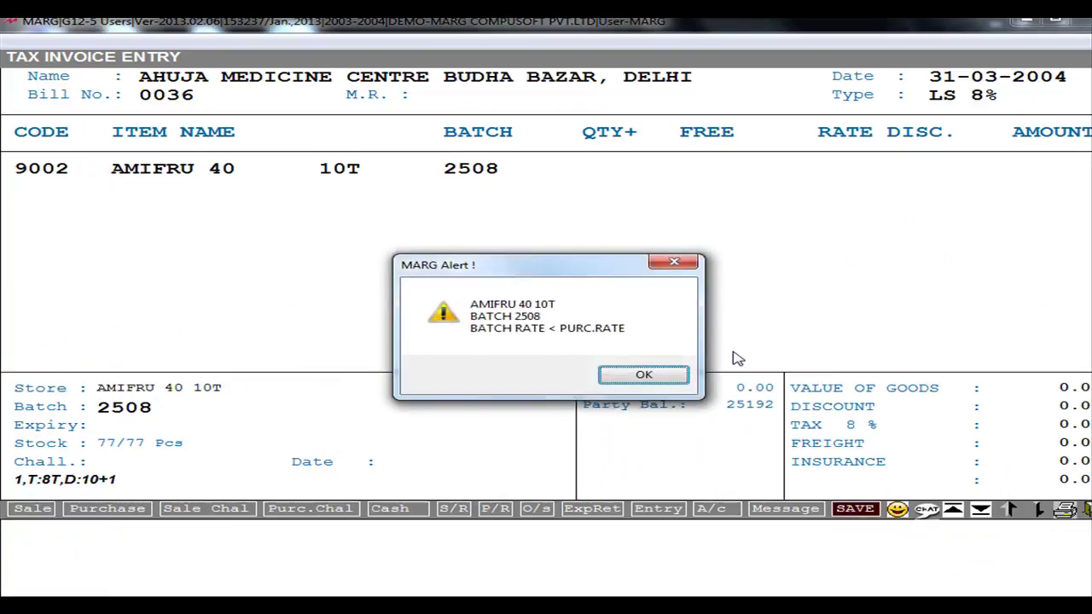
key("Return")
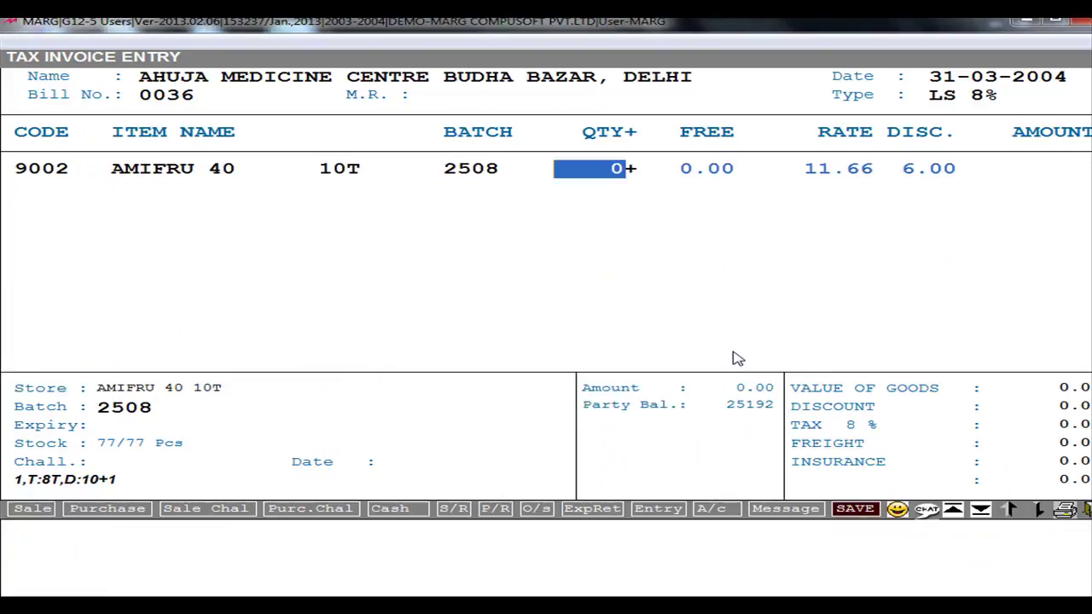
type("10")
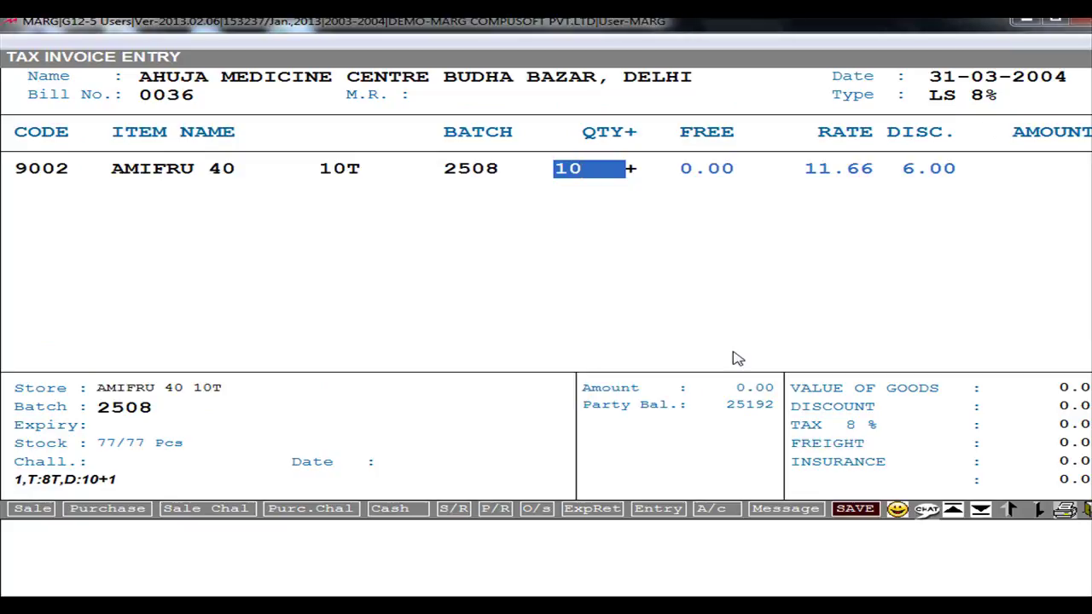
key("Return")
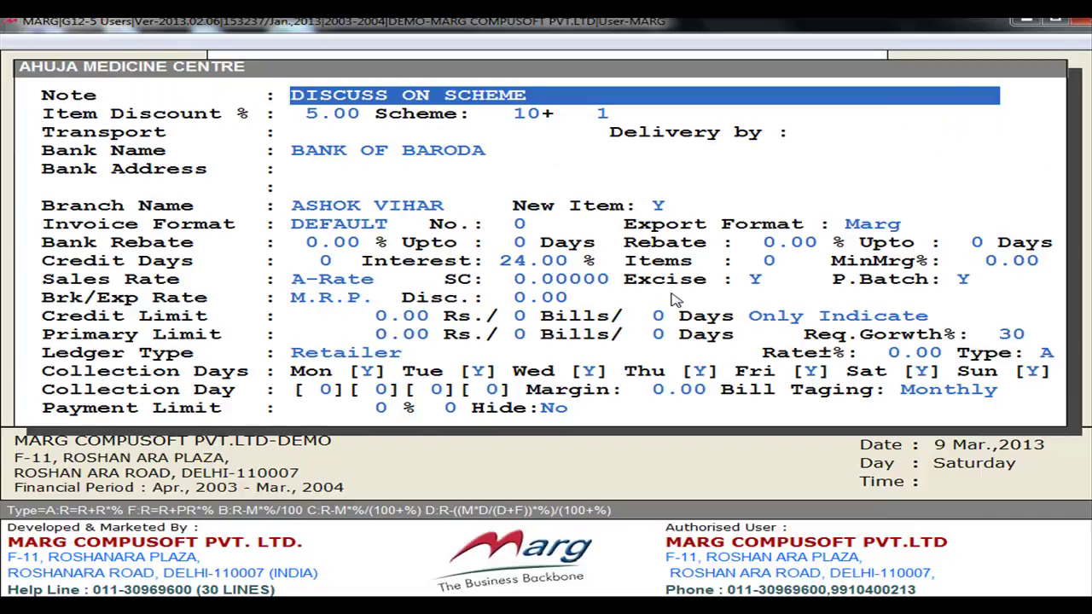
- Set the transport to JAIPUR GOLDEN TPT and the delivery method to BY TRAIN in AHUJA MEDICINE CENTRE's other details
key("Return")
key("Return")
key("Return")
key("Return")
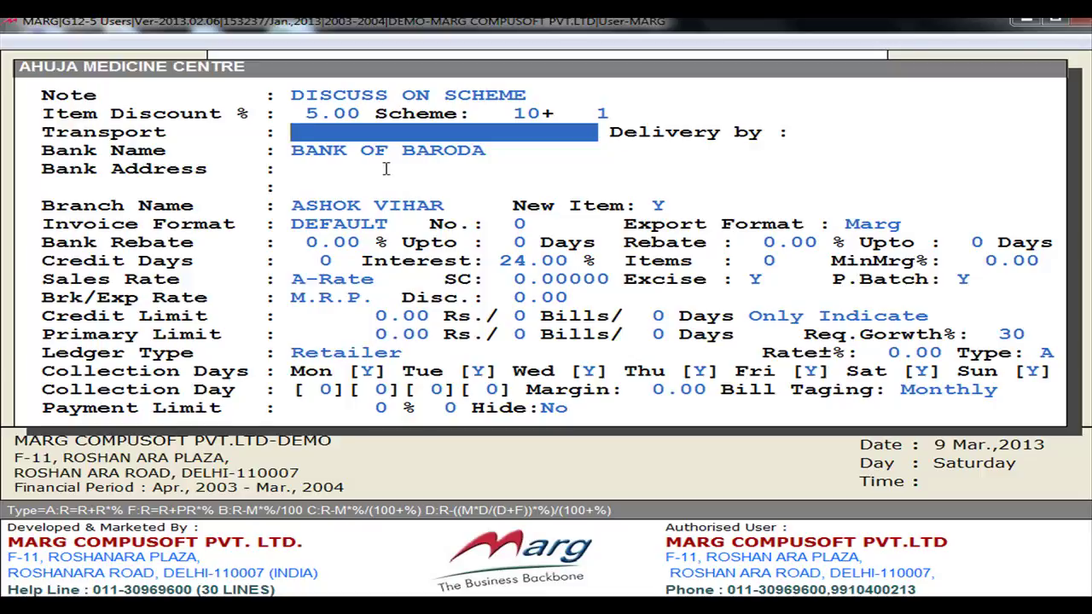
type("JAIPUR GOLDEN TPT")
key("Return")
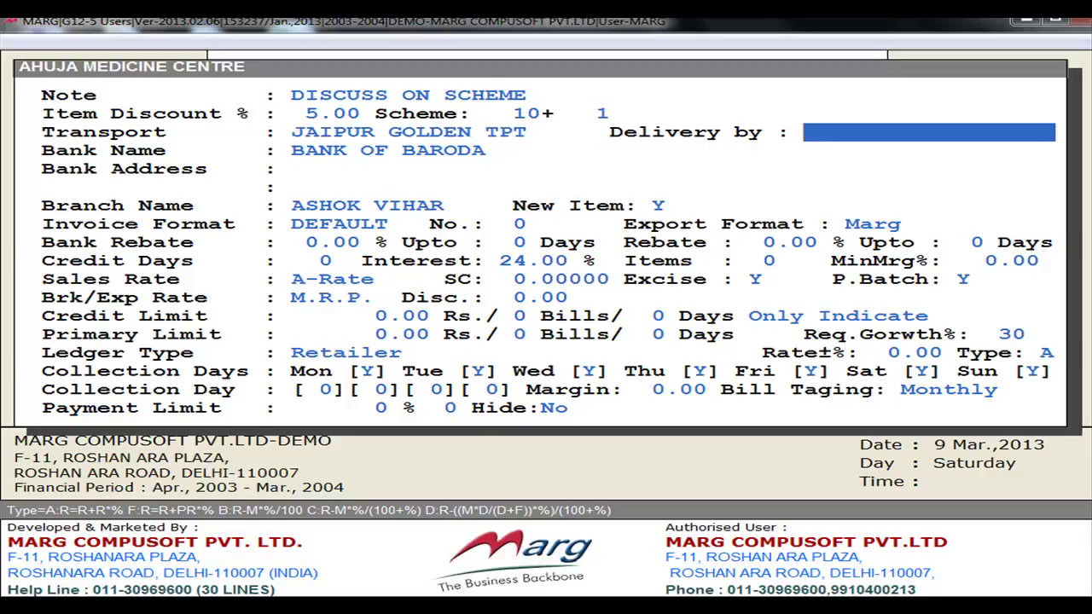
key("Up")
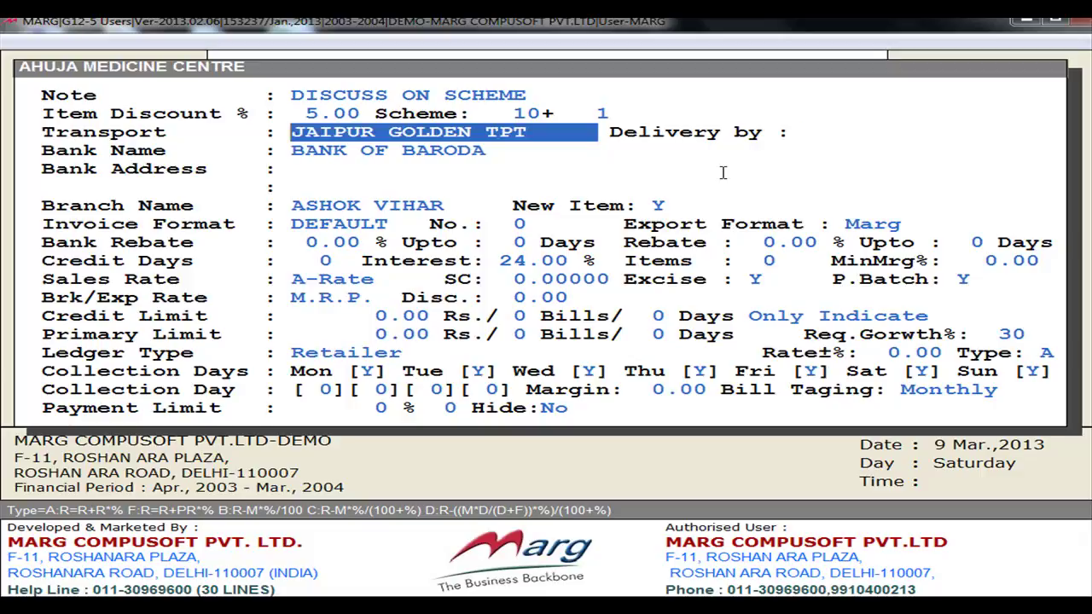
key("Return")
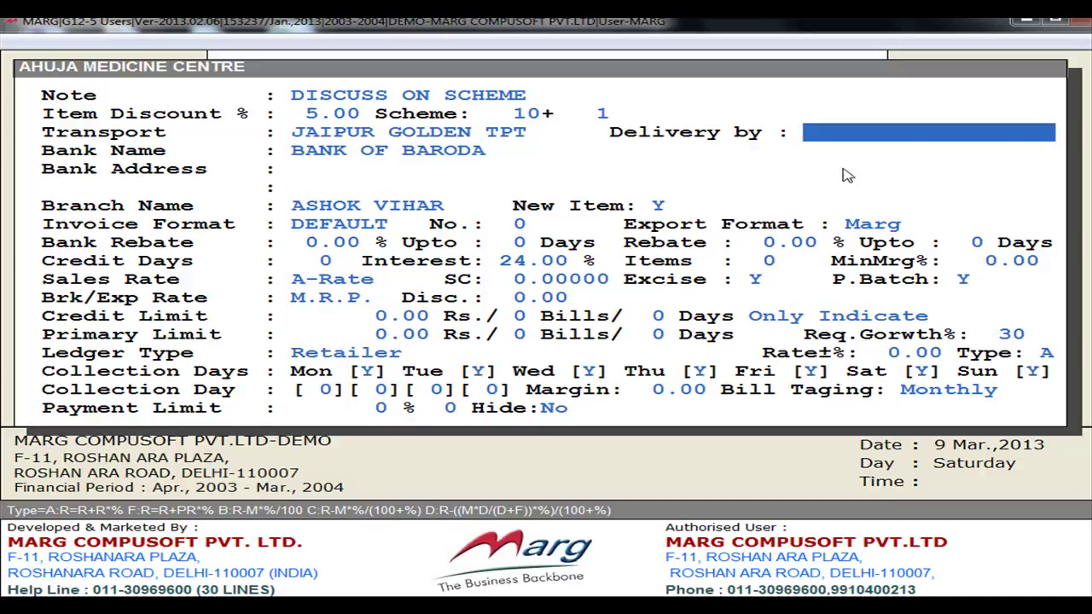
type("BY TRAIN")
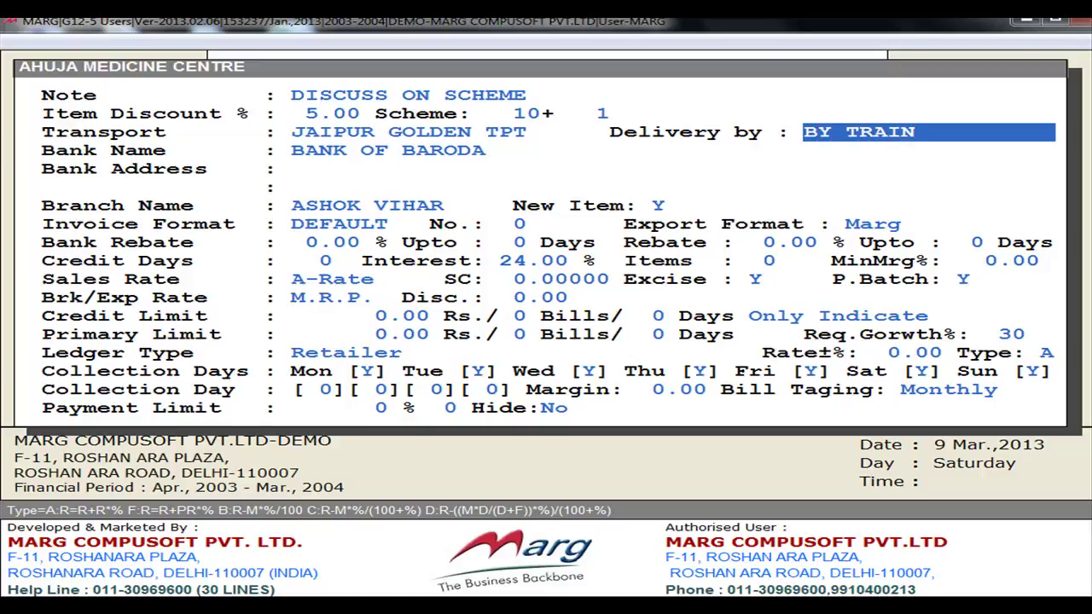
key("Return")
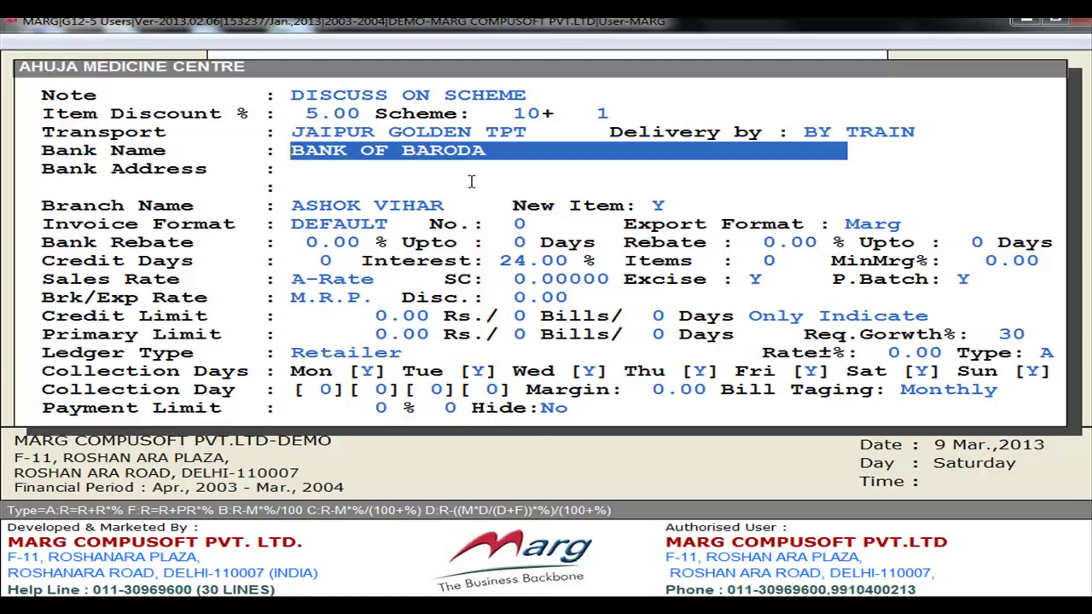
- Fill in the bank's address and set the branch name to PARI CHOWK, keeping BANK OF BARODA as the bank
key("Down")
key("Up")
key("Return")
type("PARI CHOWK")
key("Return")
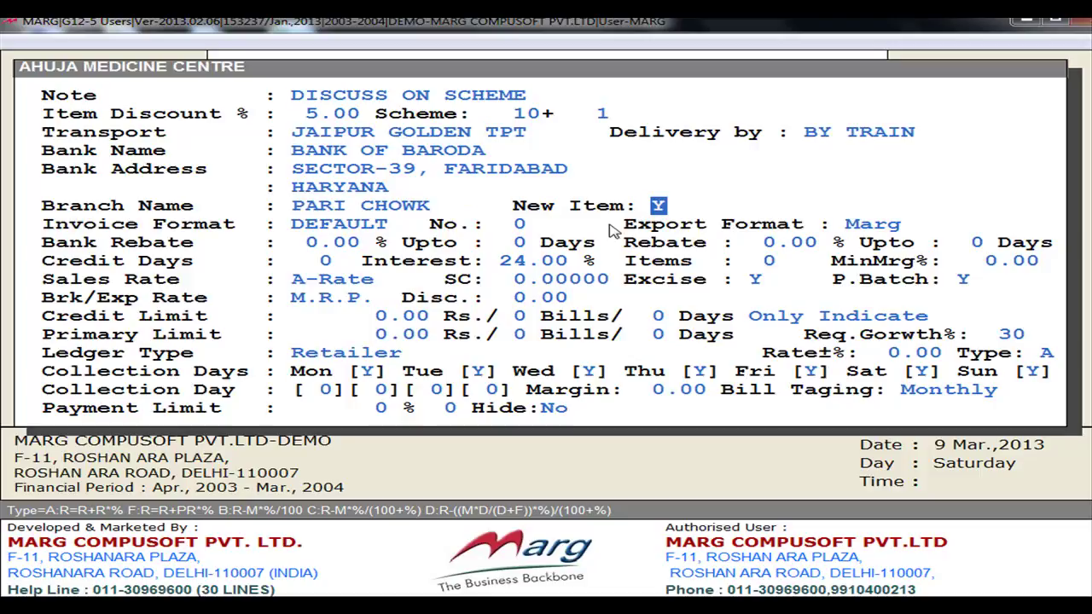
- Toggle the New Item option between N and Y, ending on Y, and proceed to the invoice format
type("N")
type("Y")
type("N")
type("Y")
key("Return")
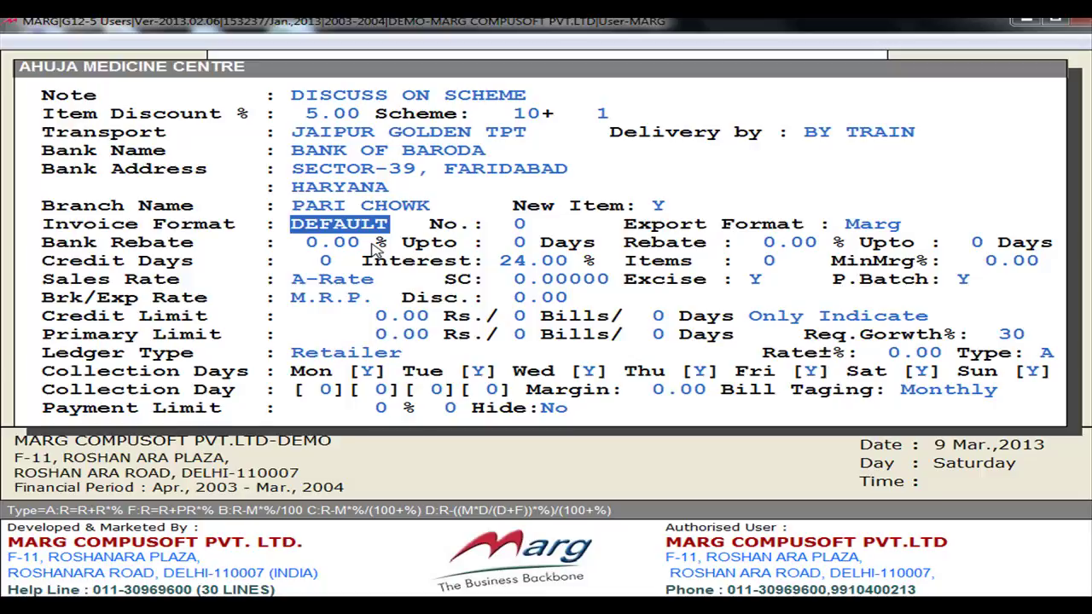
- Set the invoice format to SELECT with format number 98 and version V3
key("space")
key("Return")
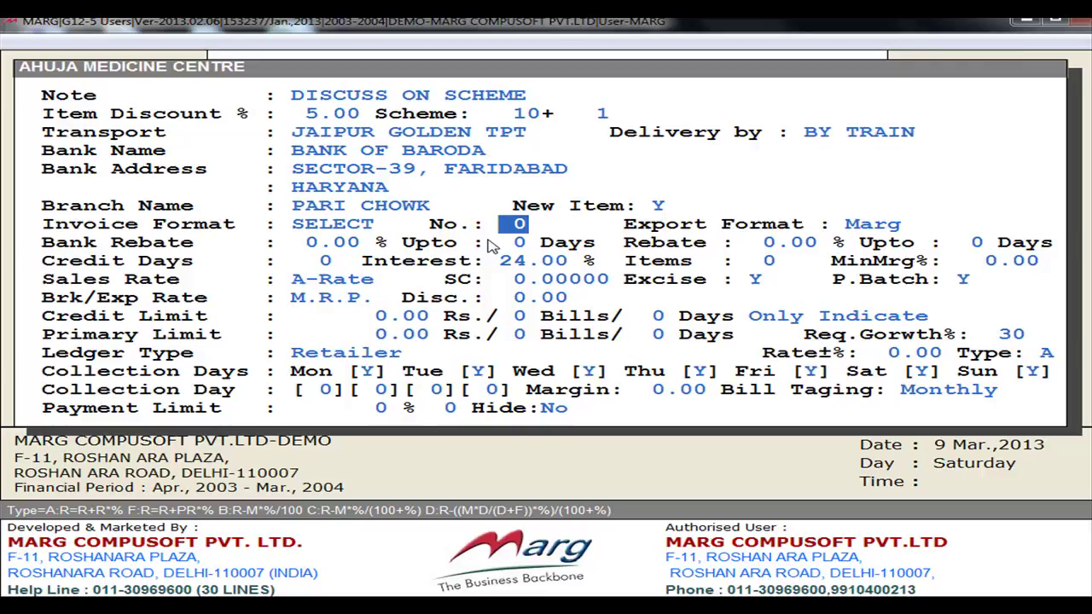
type("98")
key("Return")
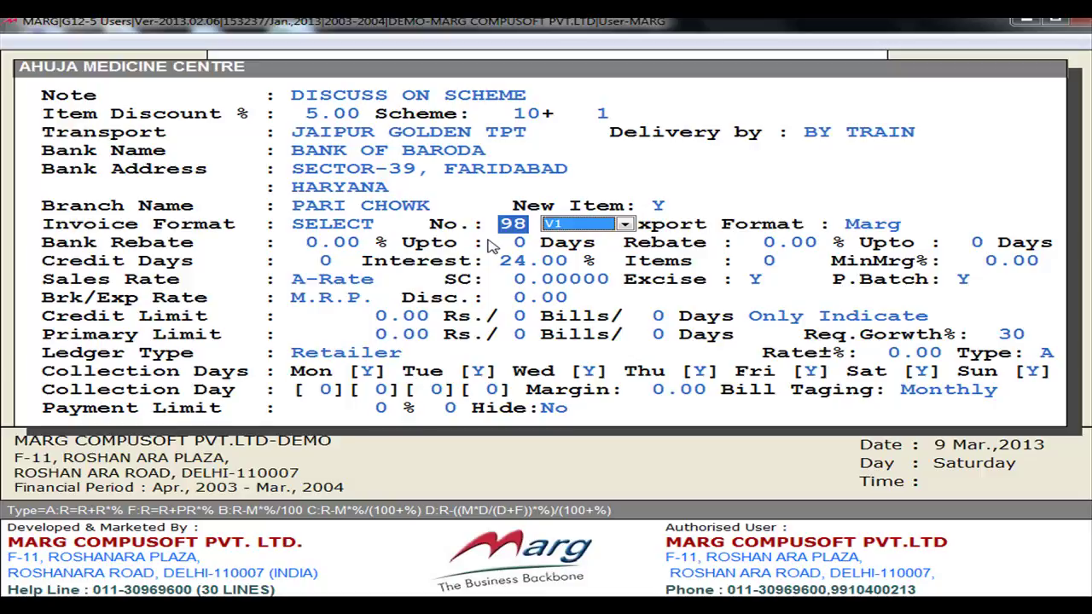
left_click(625, 225)
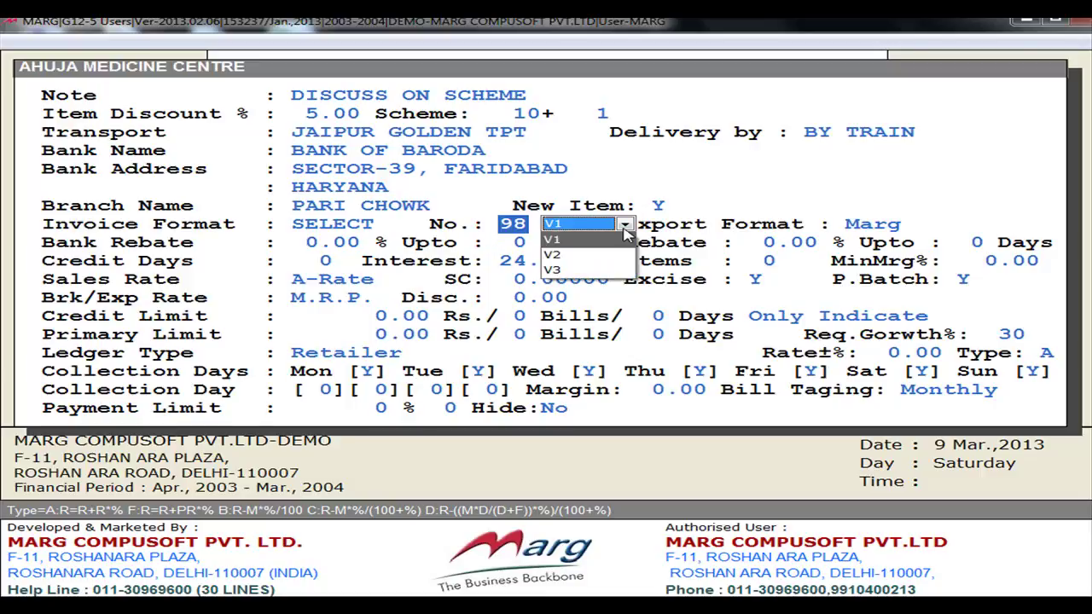
left_click(597, 271)
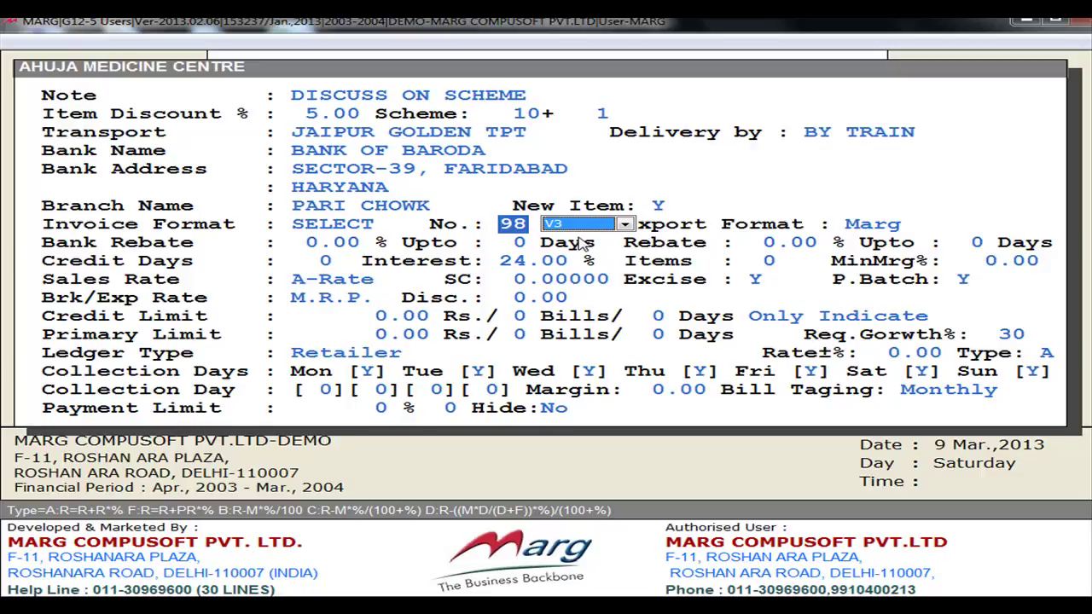
key("Return")
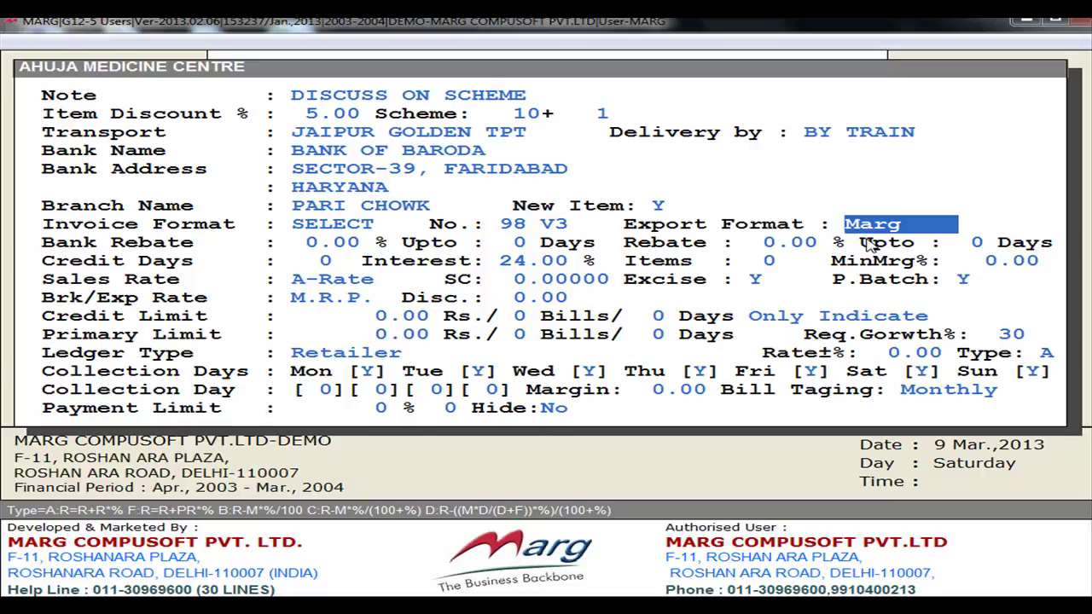
- Cycle through the export format options, keep Marg, and proceed to the bank rebate
key("space")
key("space")
key("space")
key("space")
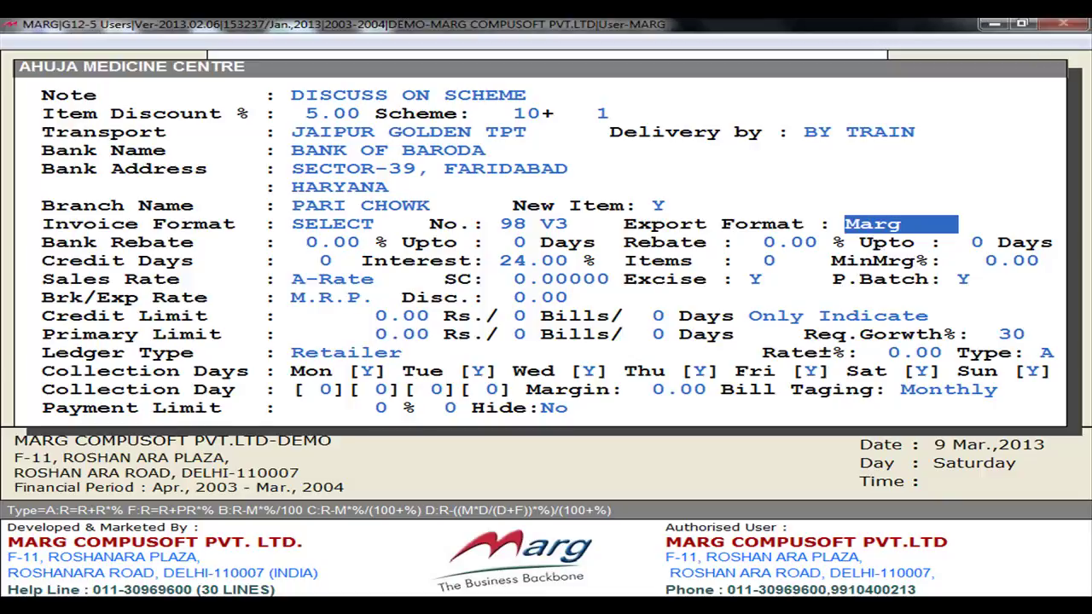
key("Return")
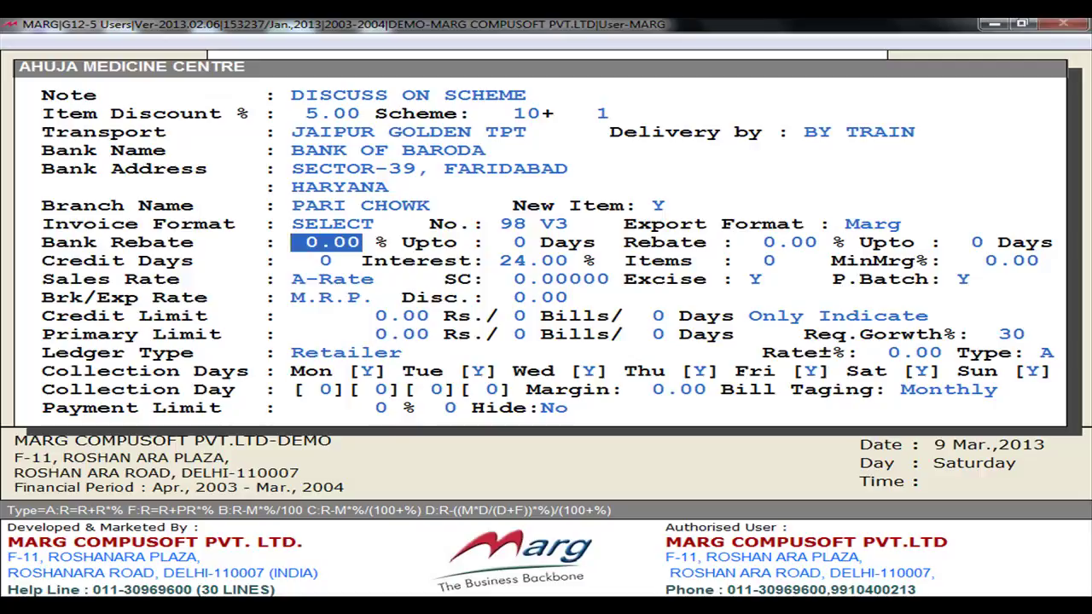
- Set the bank rebate to 3% up to 10 days and the rebate to 5% up to 15 days
type("3")
key("Return")
type("1")
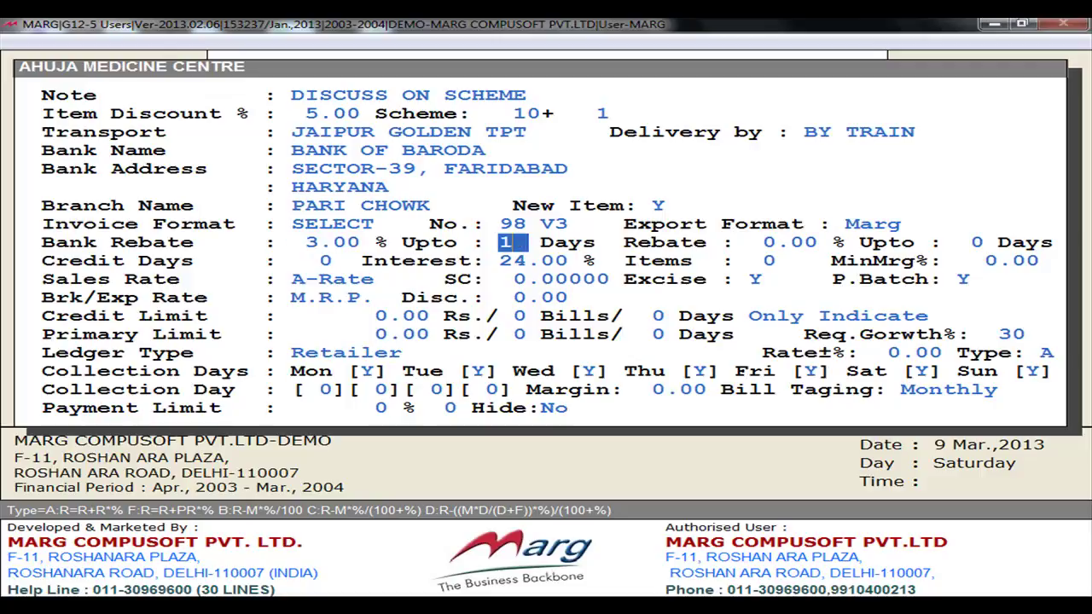
type("0")
key("Return")
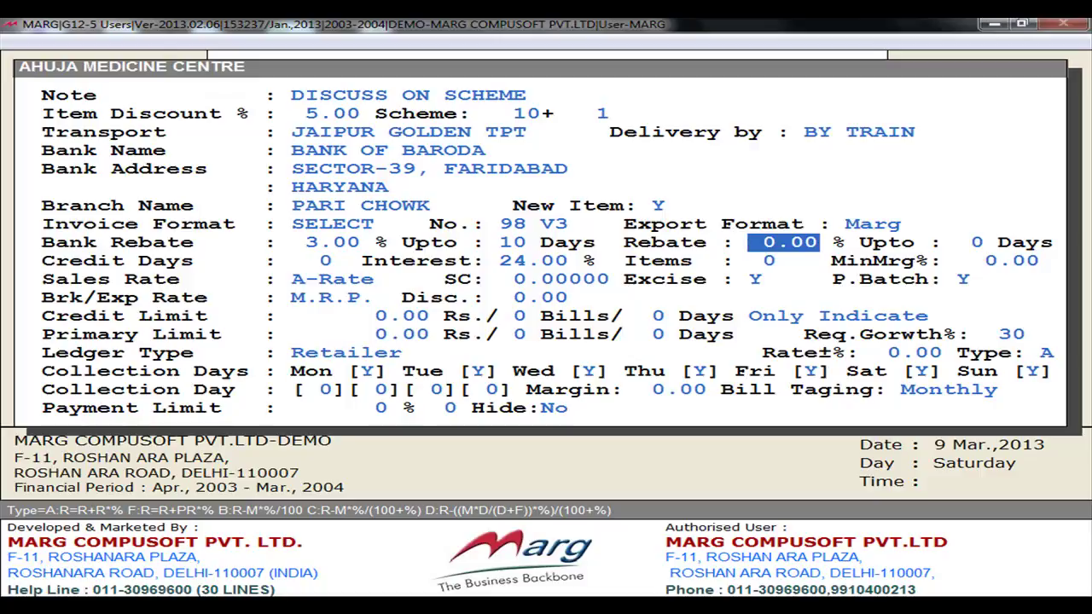
type("5")
key("Return")
type("15")
key("Return")
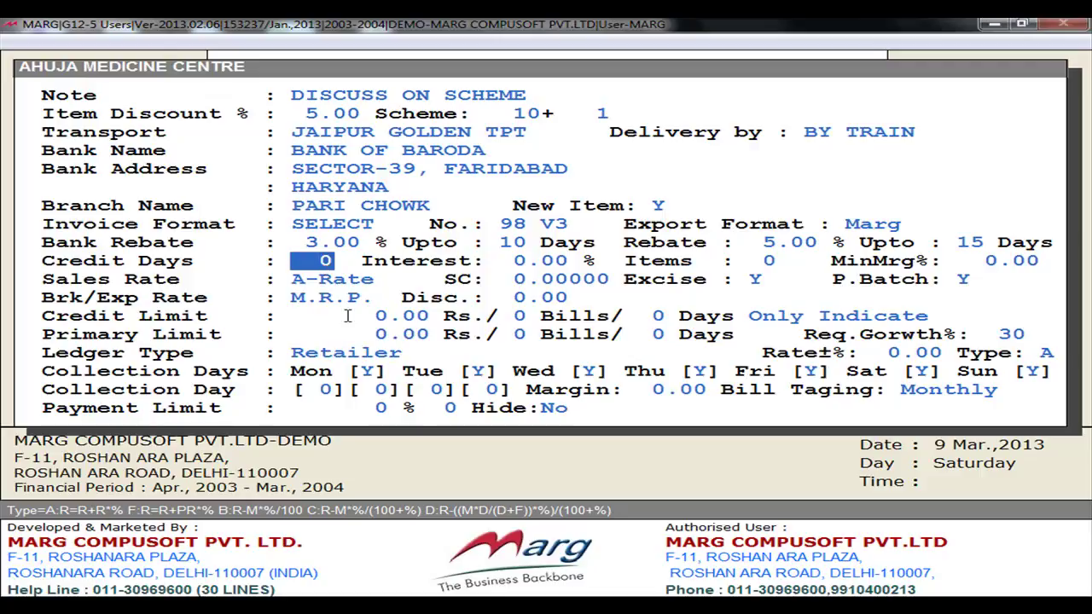
- Set the credit days to 15 and the interest to 20%
key("BackSpace")
type("15")
left_click(510, 266)
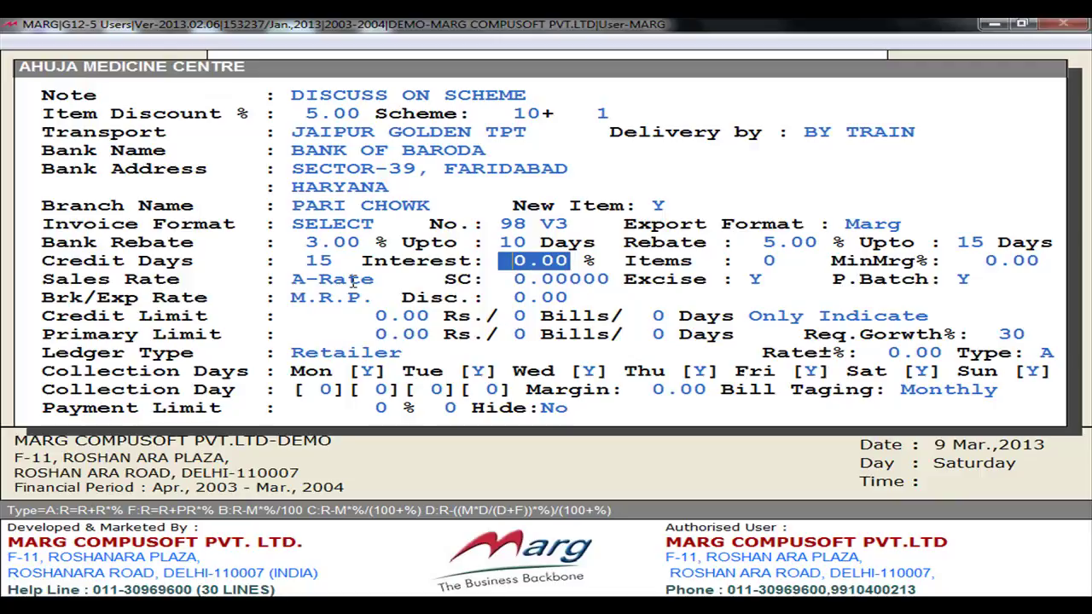
left_click_drag(515, 262, 536, 262)
type("2")
key("Escape")
type("20")
key("Return")
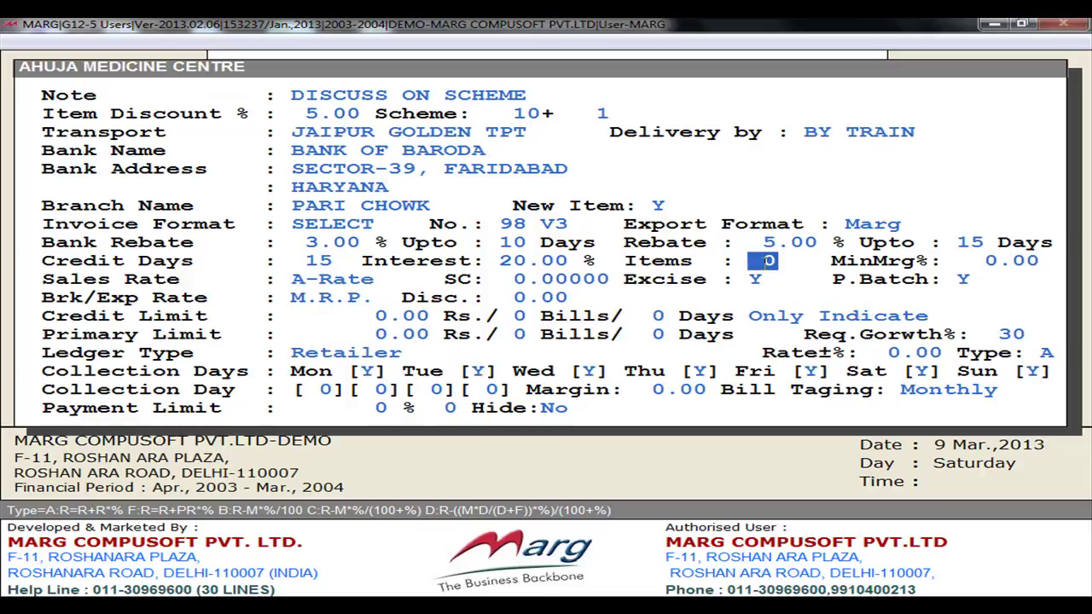
- Set the Items limit to 5, accept the remaining ledger details, and return to the main screen
type("5")
key("Return")
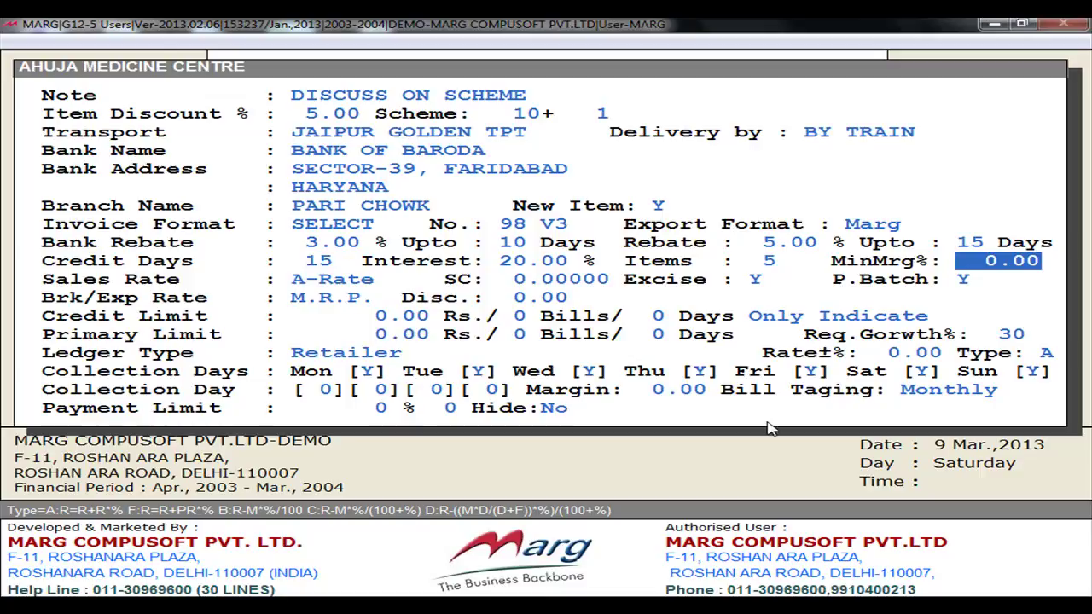
key("Return")
key("Return")
key("Return")
key("Return")
key("Return")
key("Return")
key("Return")
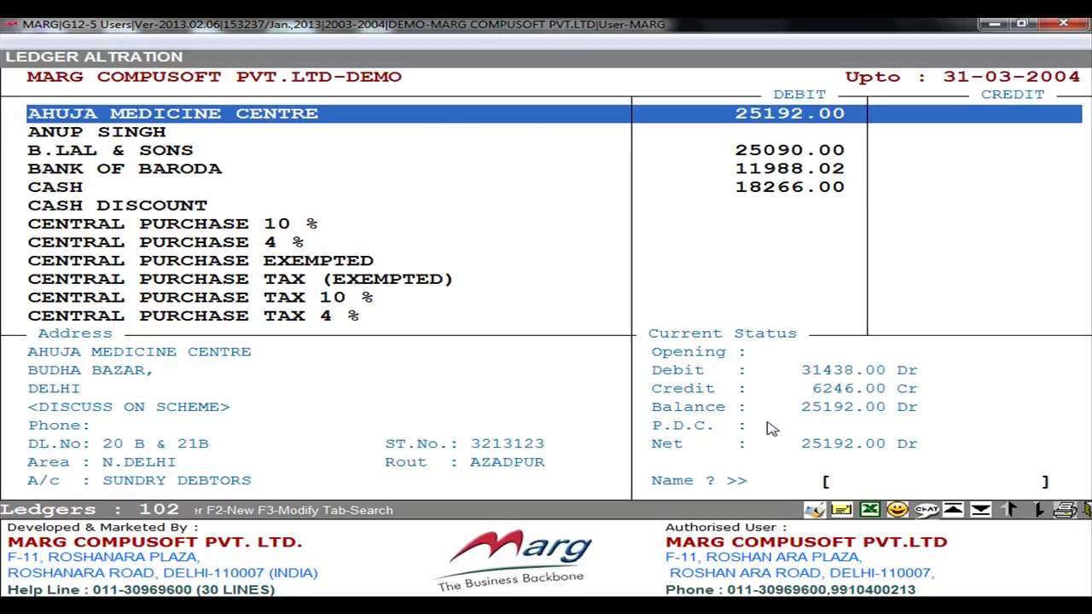
key("Escape")
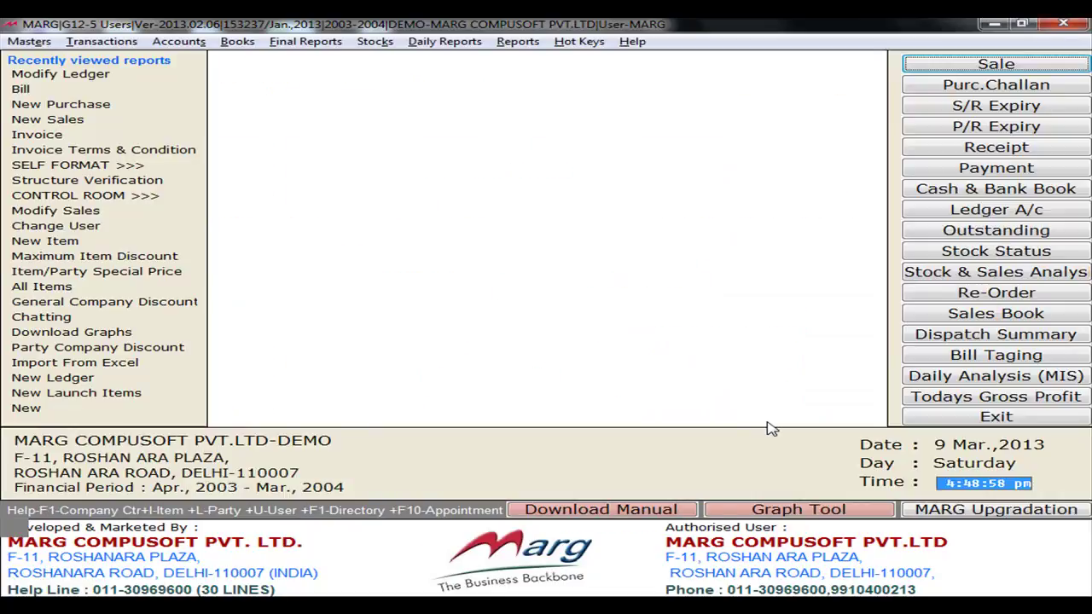
- Start a sale invoice for AHUJA MEDICINE CENTRE and add AMLOGARD 10MG from batch 2005079 with a quantity of 2
left_click(1012, 67)
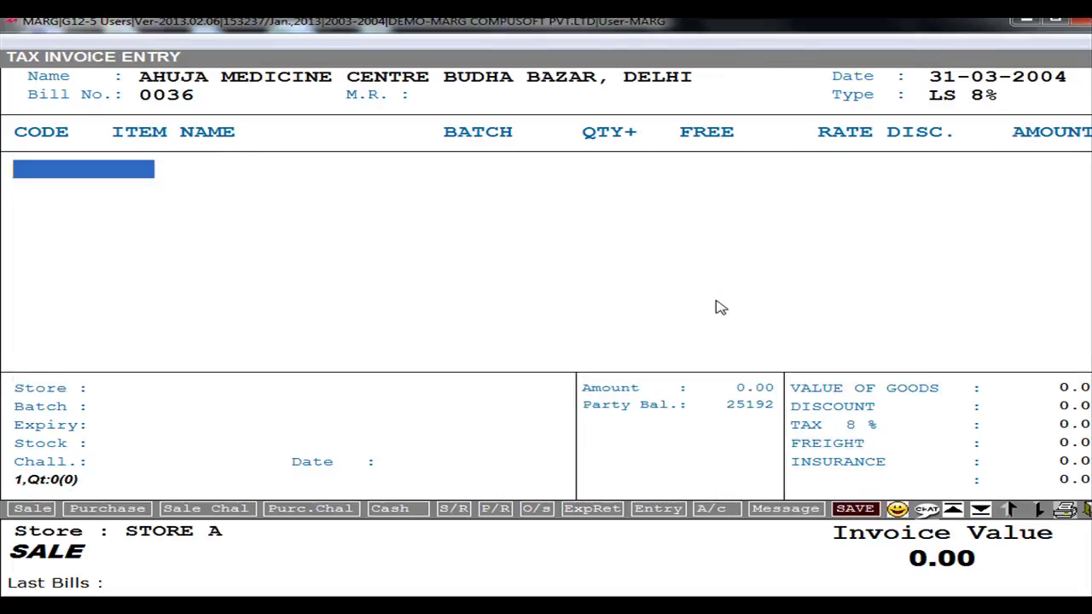
key("Return")
key("Return")
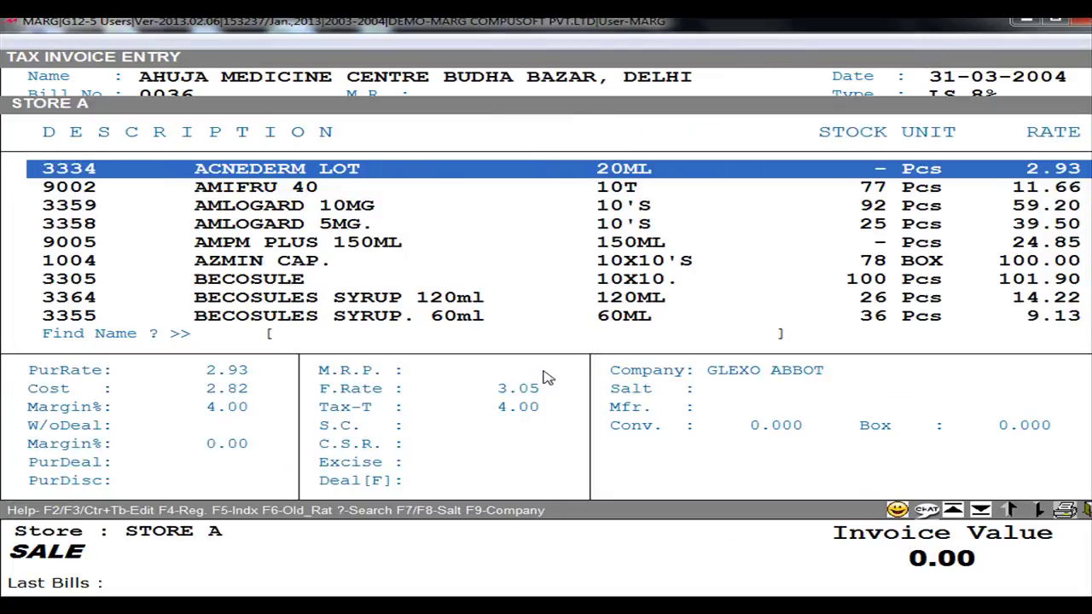
key("Down")
key("Down")
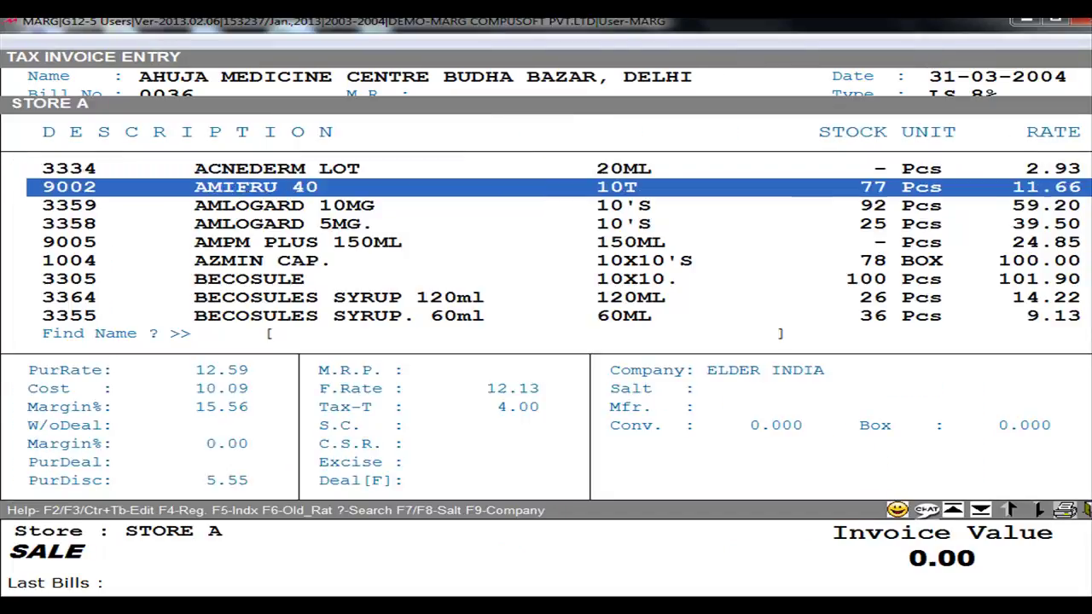
key("Return")
key("Return")
type("2")
key("Return")
key("Return")
key("Return")
key("Return")
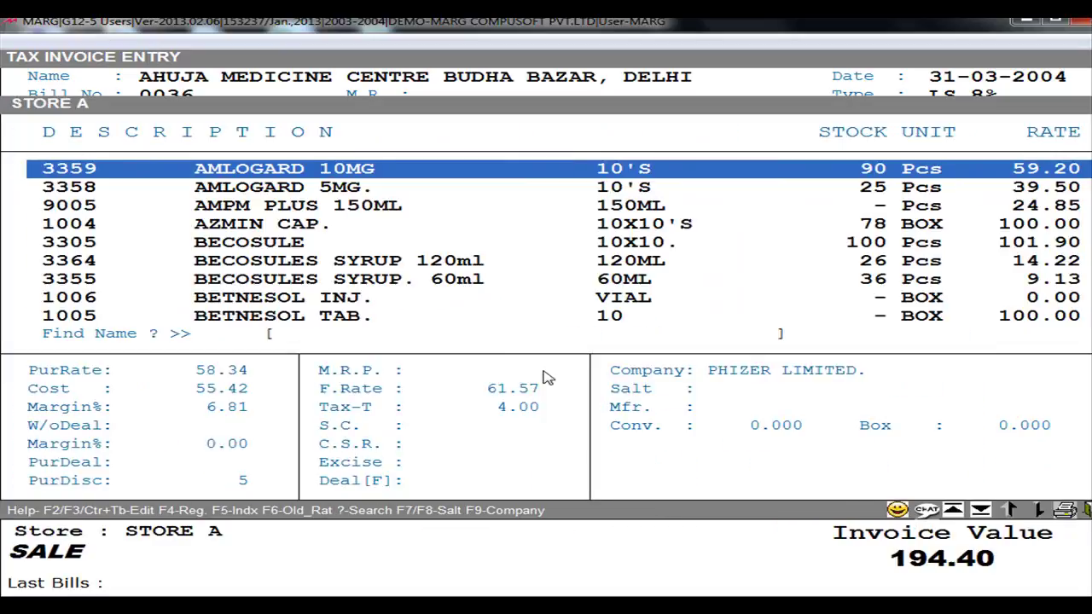
- Add AZMIN CAP. 10X10'S from batch 1245 to the invoice with a quantity of 3
key("Down")
key("Down")
key("Down")
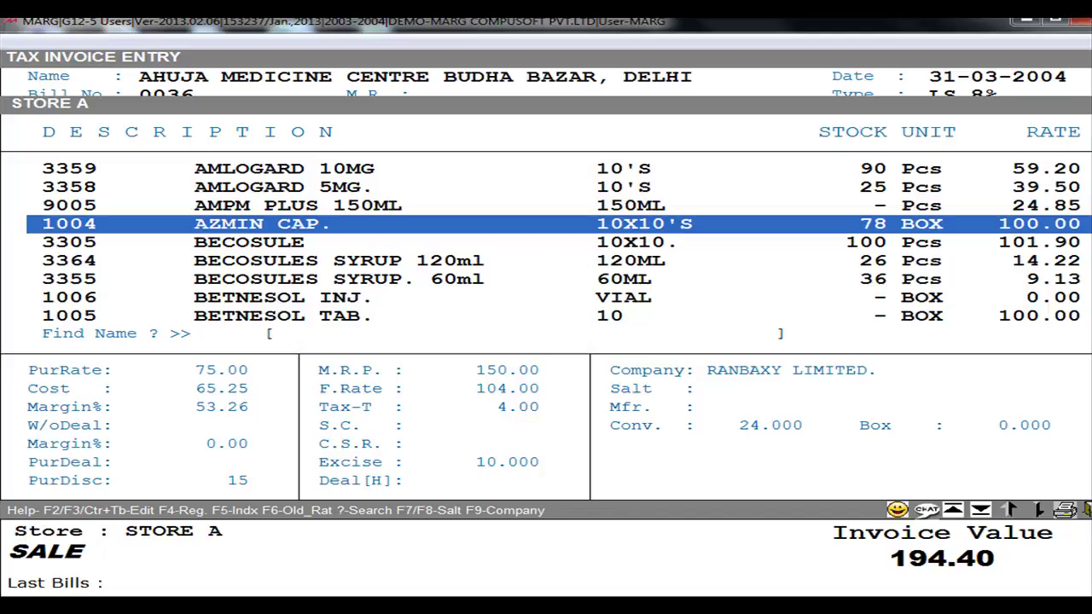
key("Return")
key("Return")
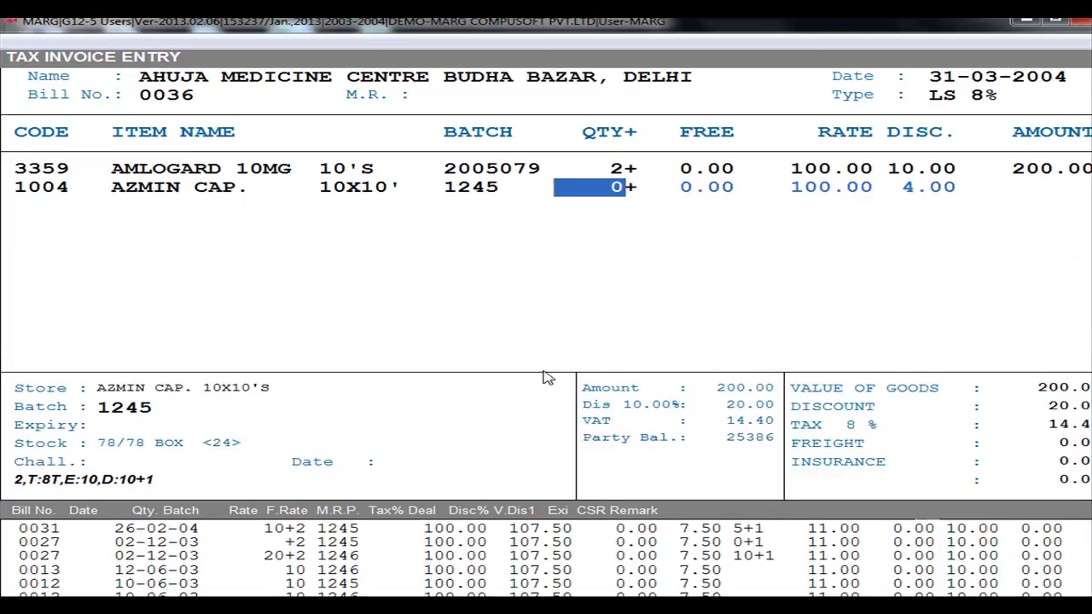
type("3")
key("Return")
key("Return")
key("Return")
key("Return")
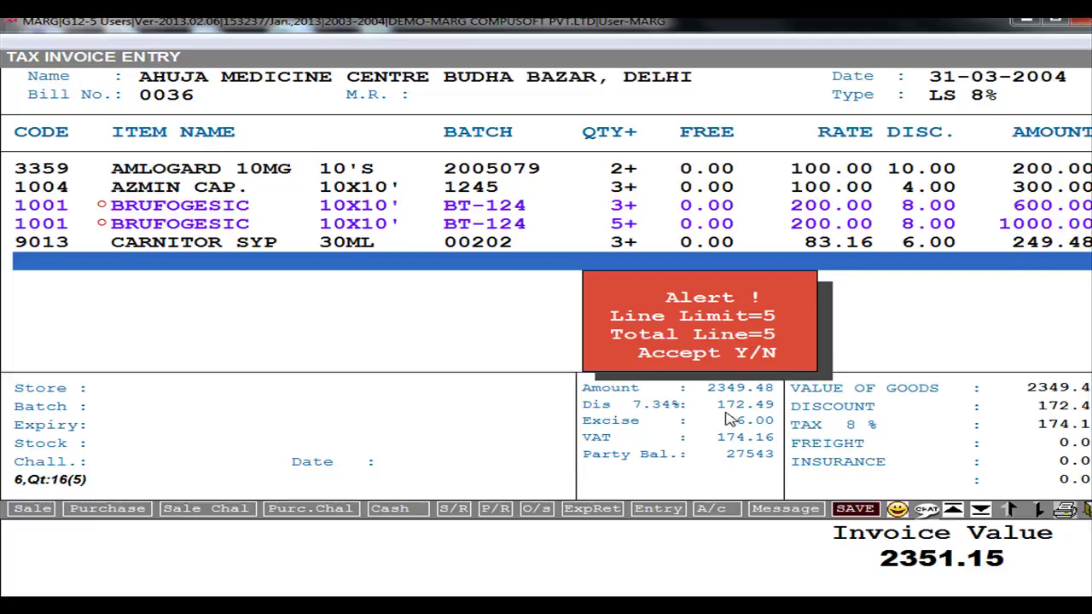
- Accept the line limit alert, abandon the invoice without saving, and dismiss the new ledger form
key("y")
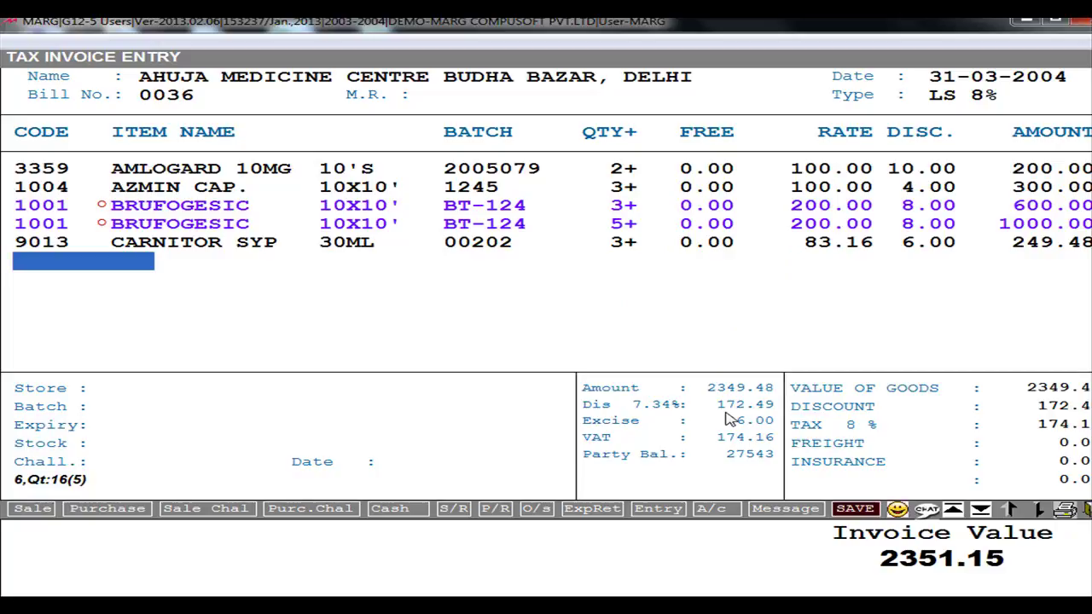
key("Escape")
key("Right")
key("Return")
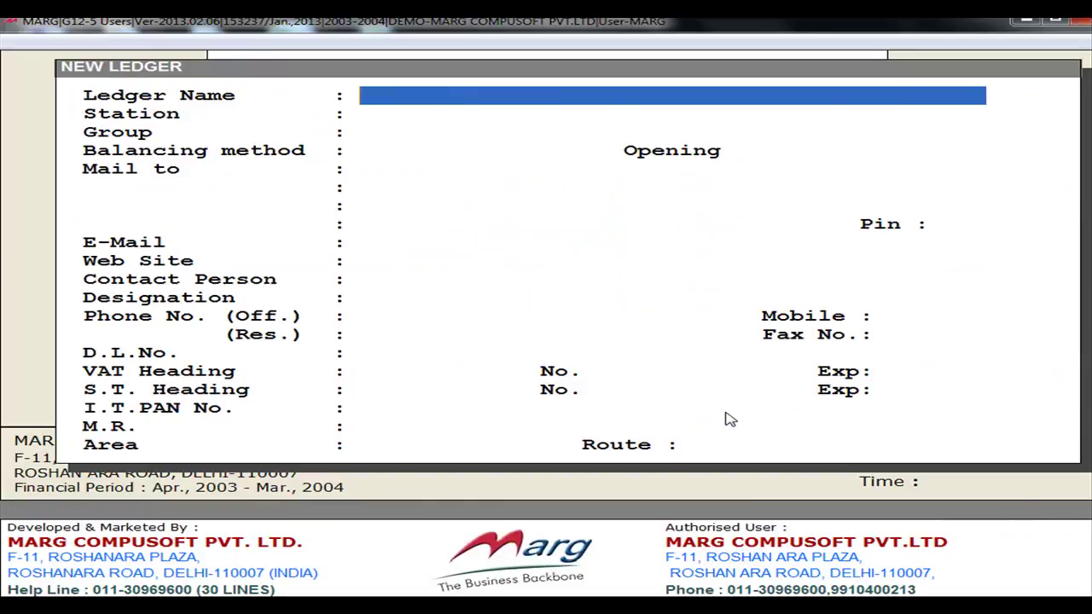
key("Escape")
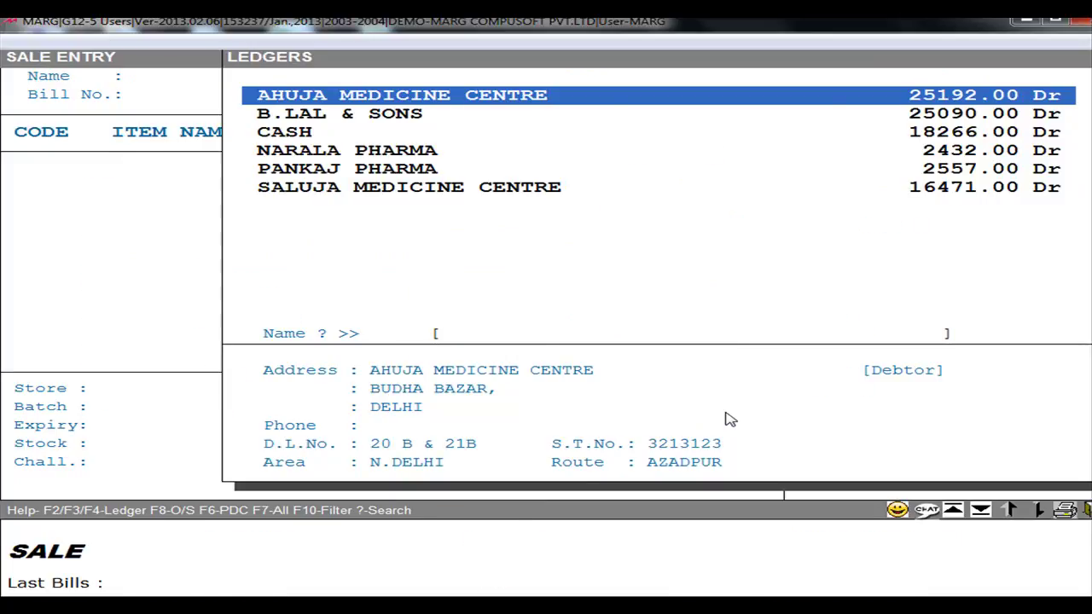
- Reopen AHUJA MEDICINE CENTRE's other details for editing from the sale entry's ledger list
key("F3")
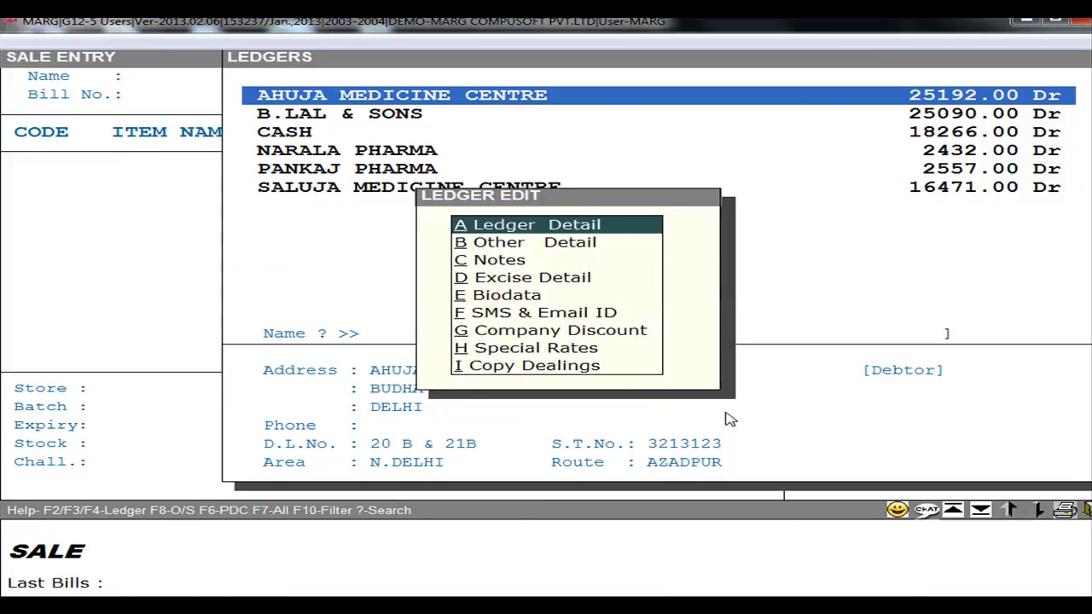
key("Down")
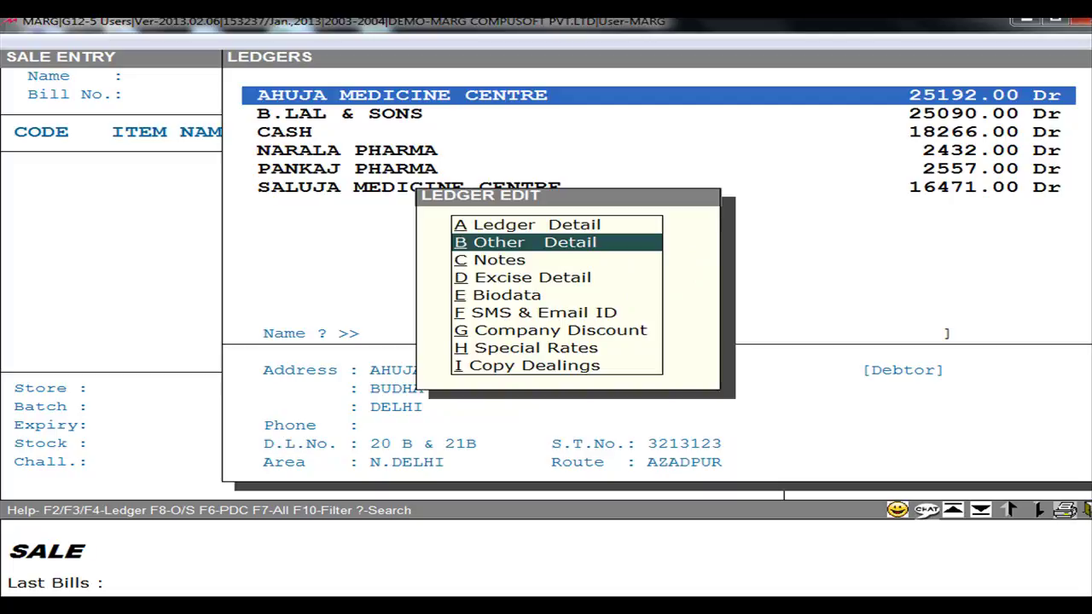
key("Return")
key("Down")
key("Up")
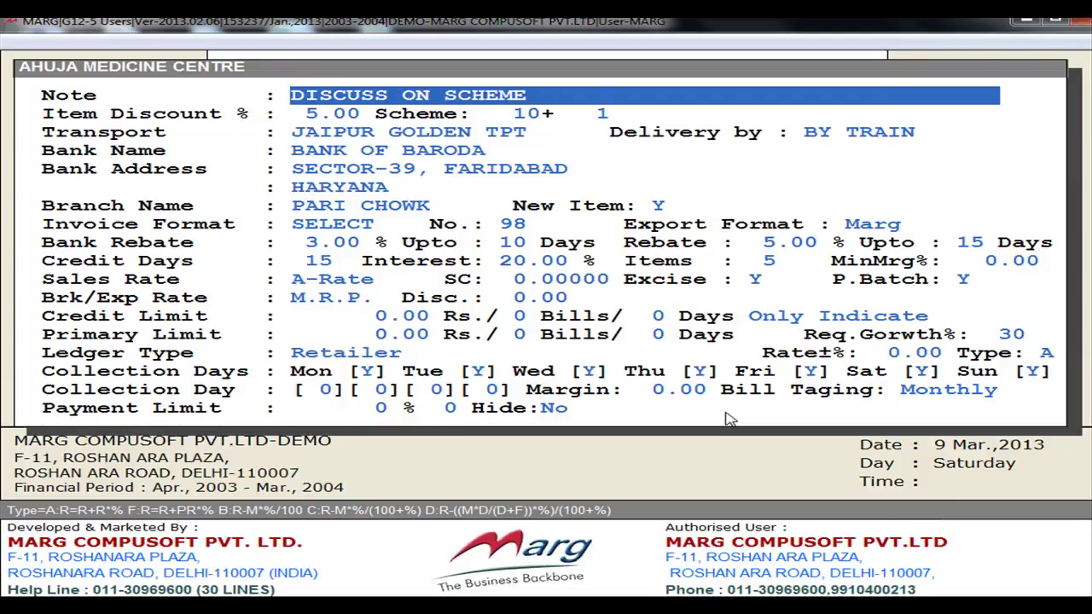
- Set the minimum margin percentage to 5.00 in AHUJA MEDICINE CENTRE's other details
key("Return")
key("Return")
key("Return")
key("Return")
key("Return")
key("Return")
key("Return")
key("Return")
key("Return")
key("Return")
key("Return")
key("Return")
key("Return")
key("Return")
key("Return")
key("Return")
key("Return")
key("Return")
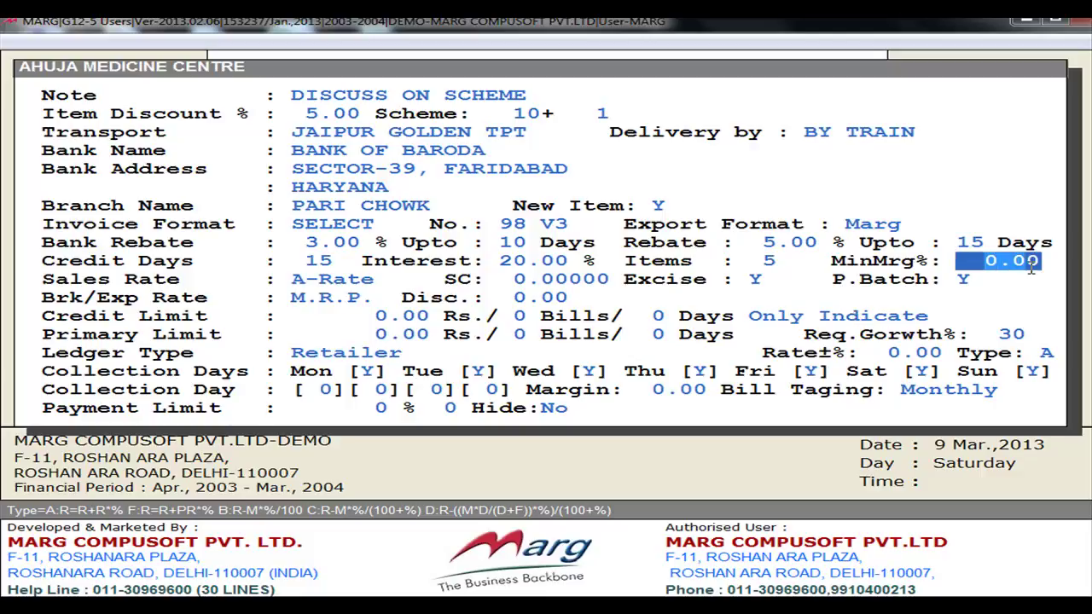
key("Delete")
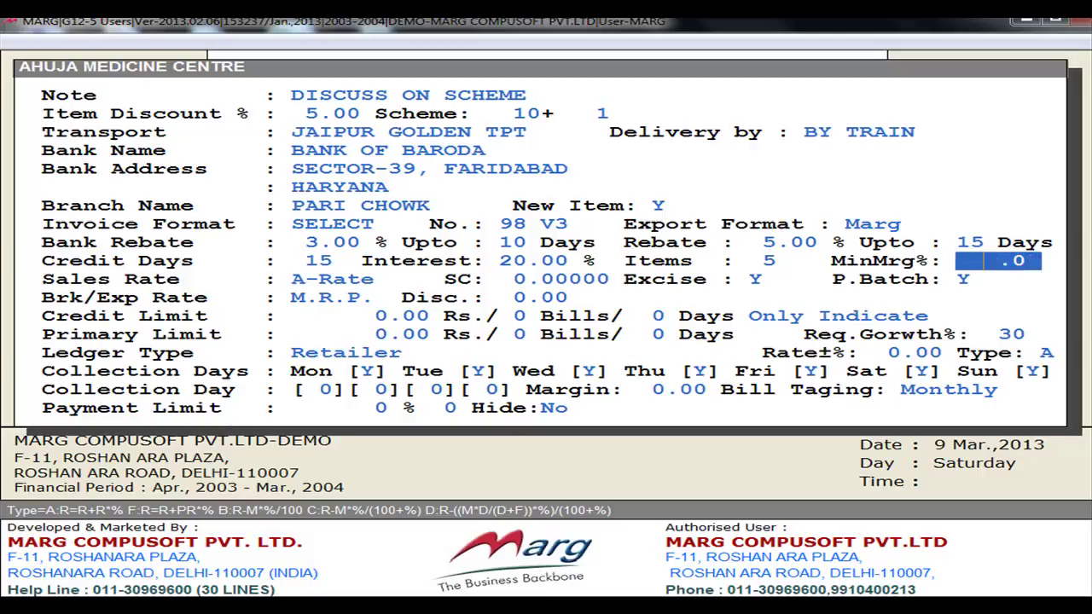
type("5")
key("Return")
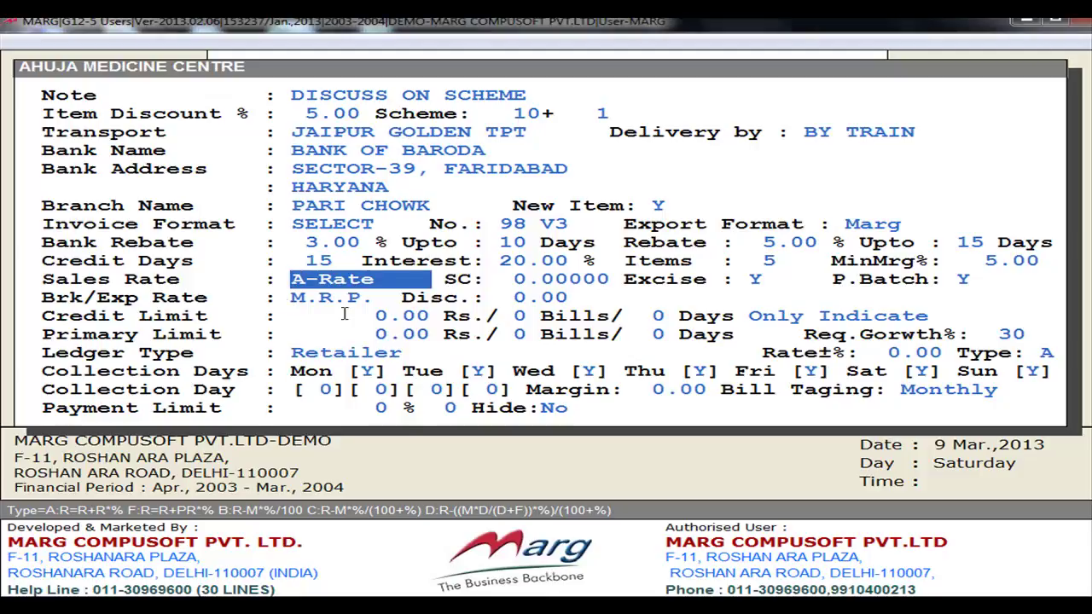
- Cycle through the sales rate options, including B-Rate, keep A-Rate, and proceed past SC to the Excise option
key("space")
key("space")
key("space")
key("space")
key("space")
key("space")
key("space")
key("space")
key("space")
key("space")
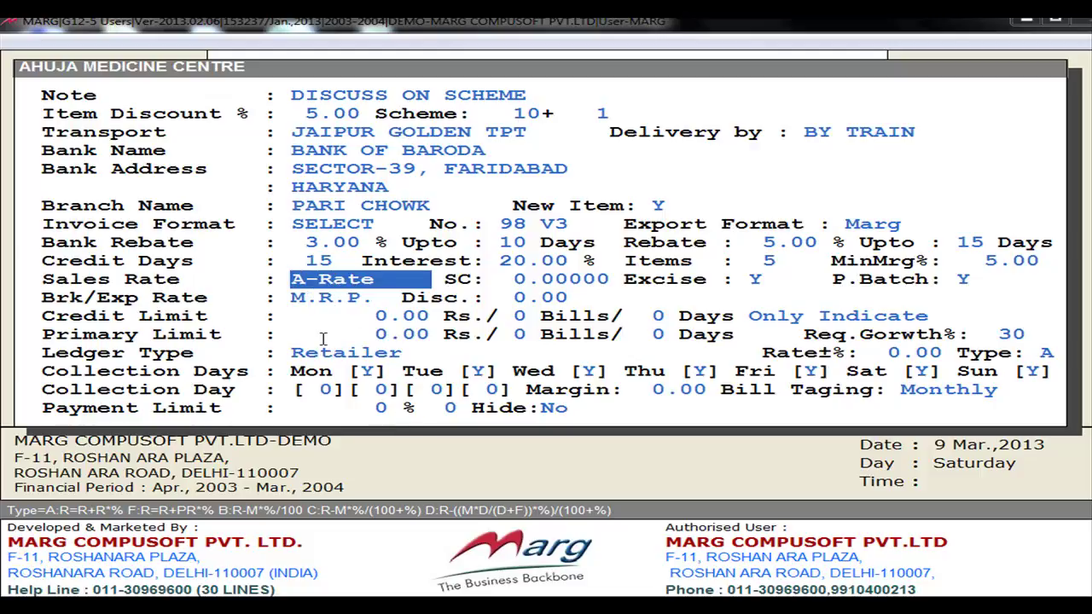
key("b")
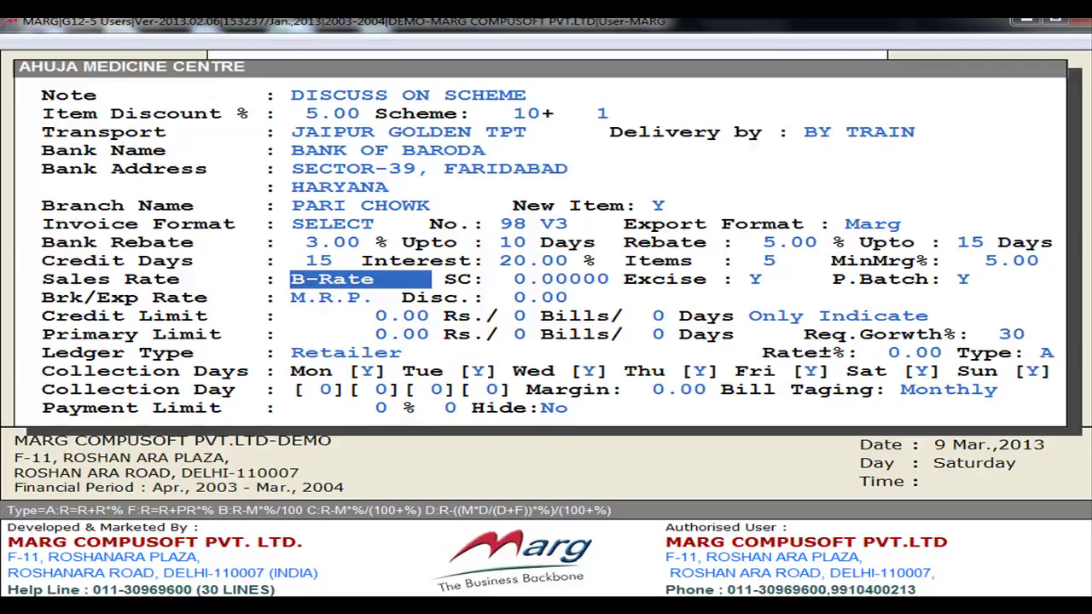
key("c")
key("a")
key("Return")
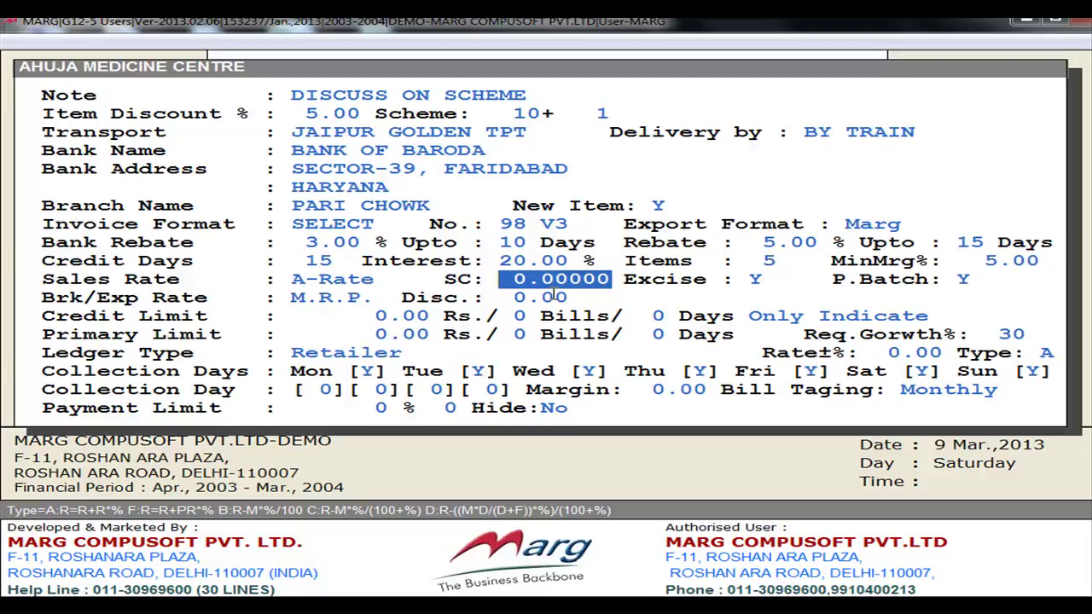
key("Return")
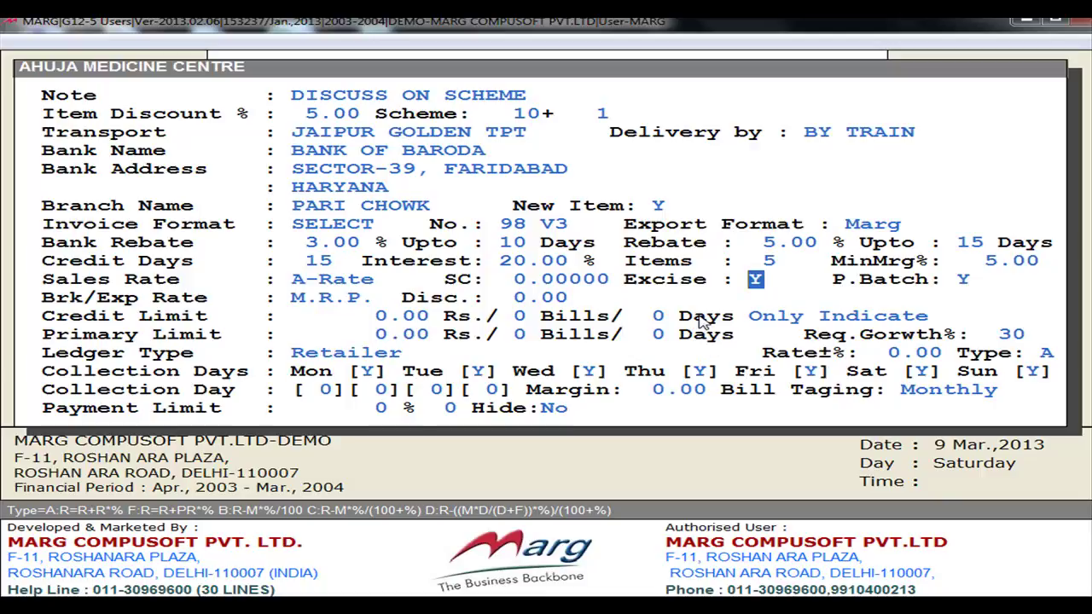
- Set Excise to N and P.Batch to Y in AHUJA MEDICINE CENTRE's other details
type("P")
type("N")
type("Y")
type("N")
key("Return")
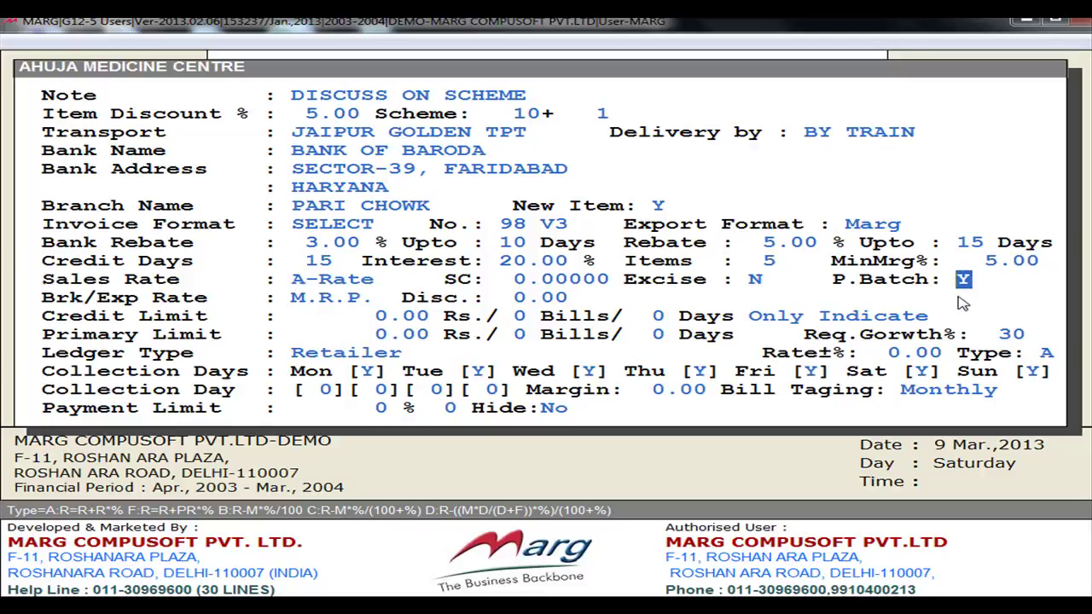
type("N")
type("Y")
key("Return")
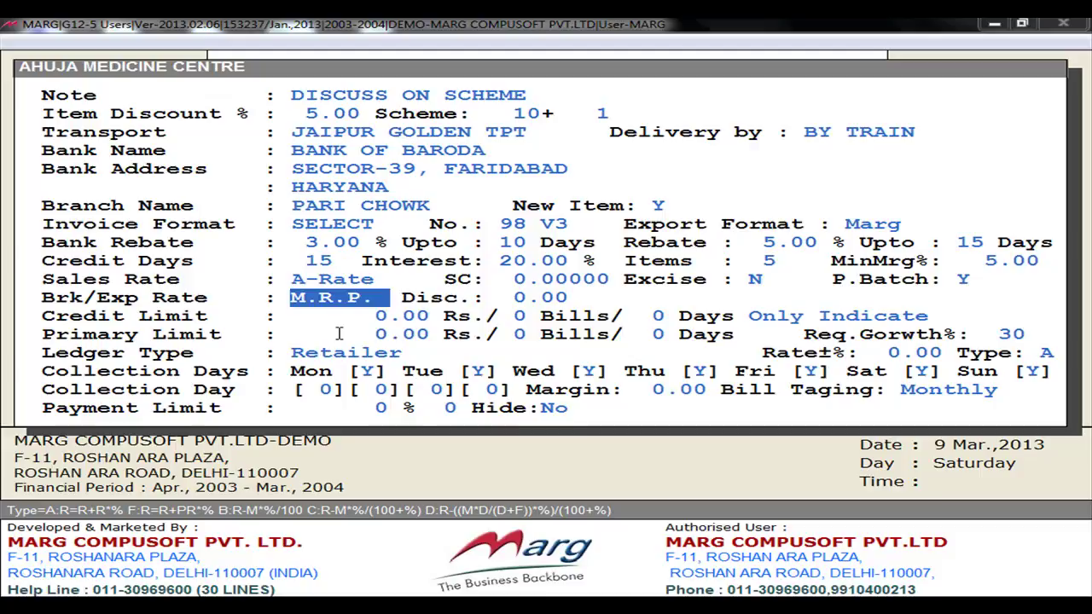
- Compare the Default and M.R.P. breakage/expiry rates, keep M.R.P., and set its discount to 3.00
key("space")
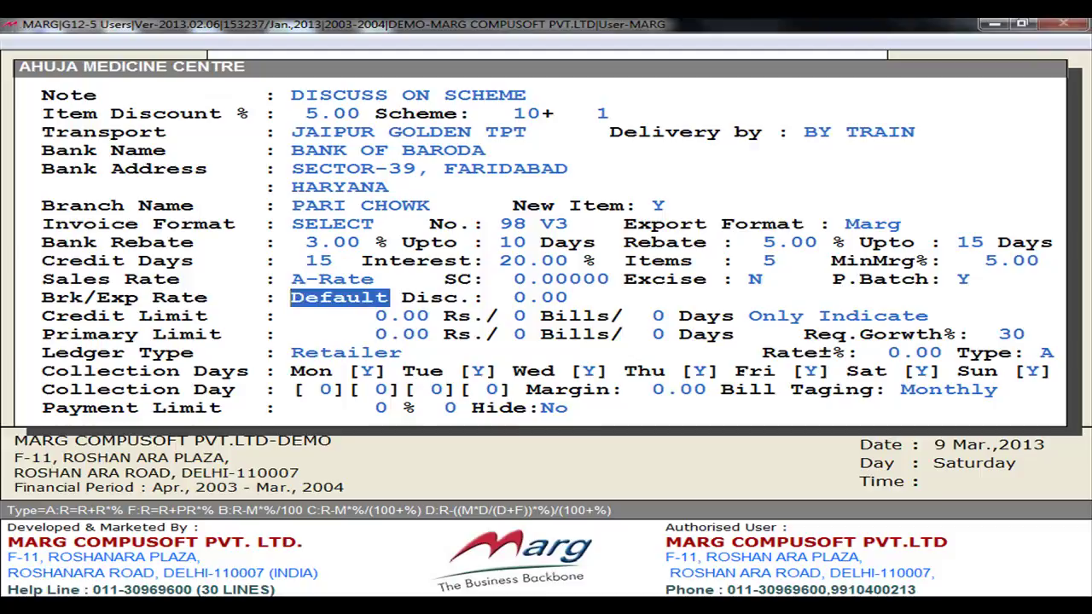
key("space")
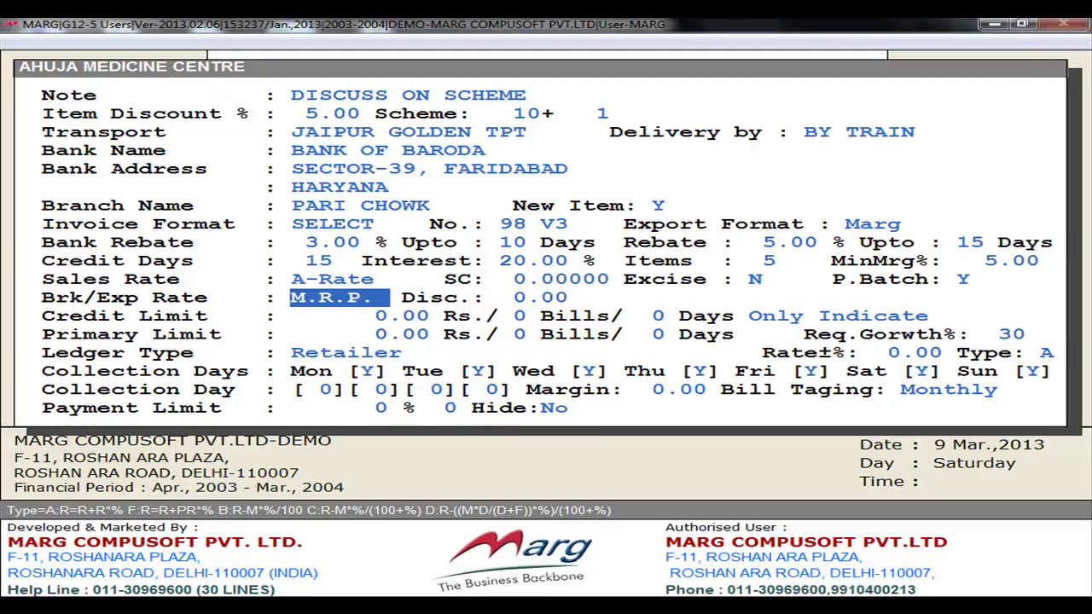
key("space")
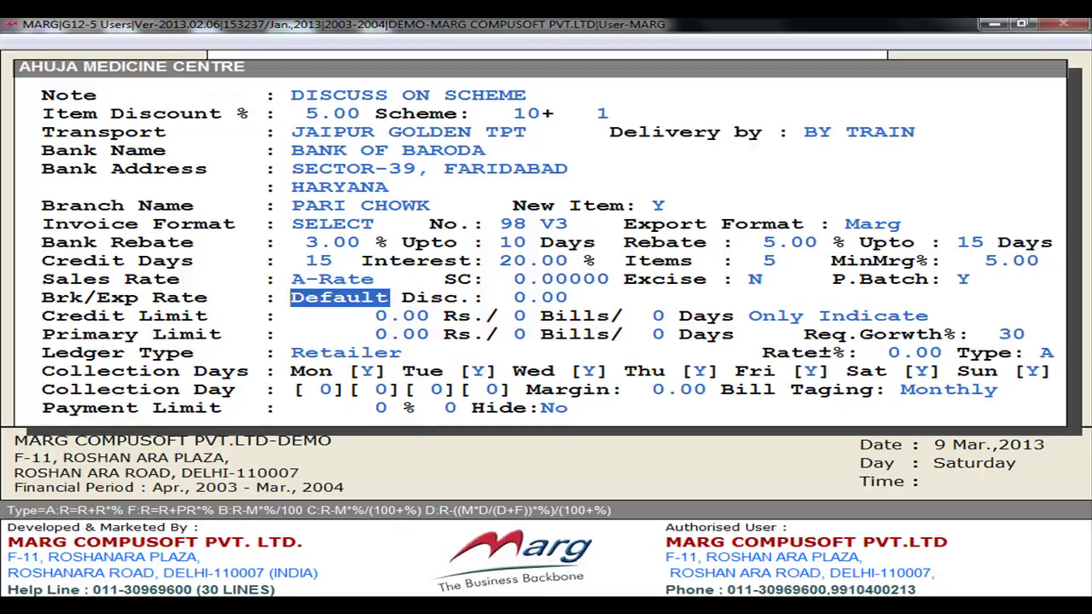
key("space")
key("space")
key("space")
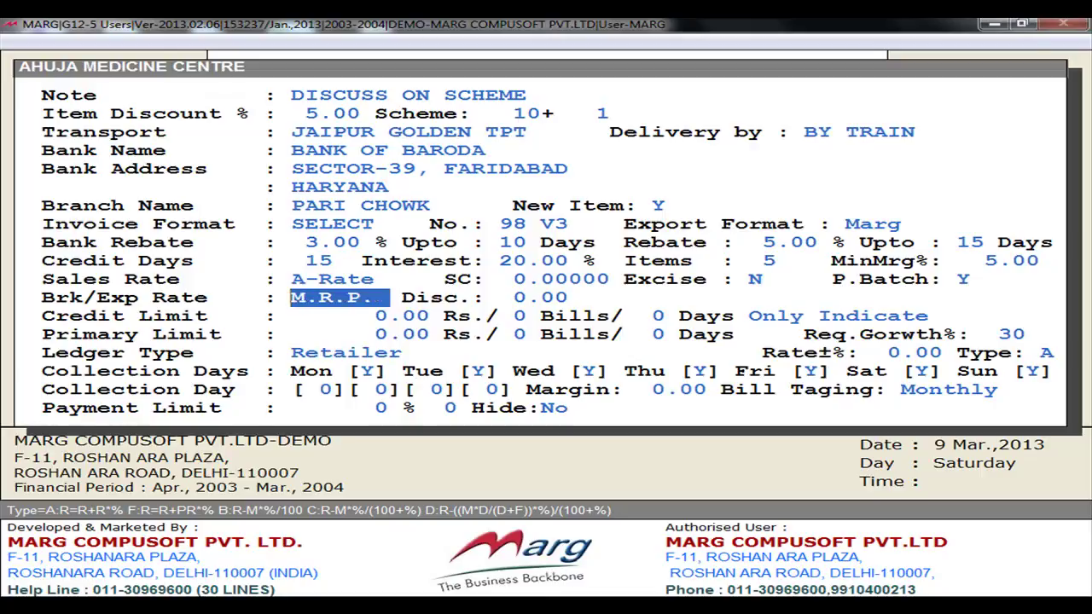
key("Return")
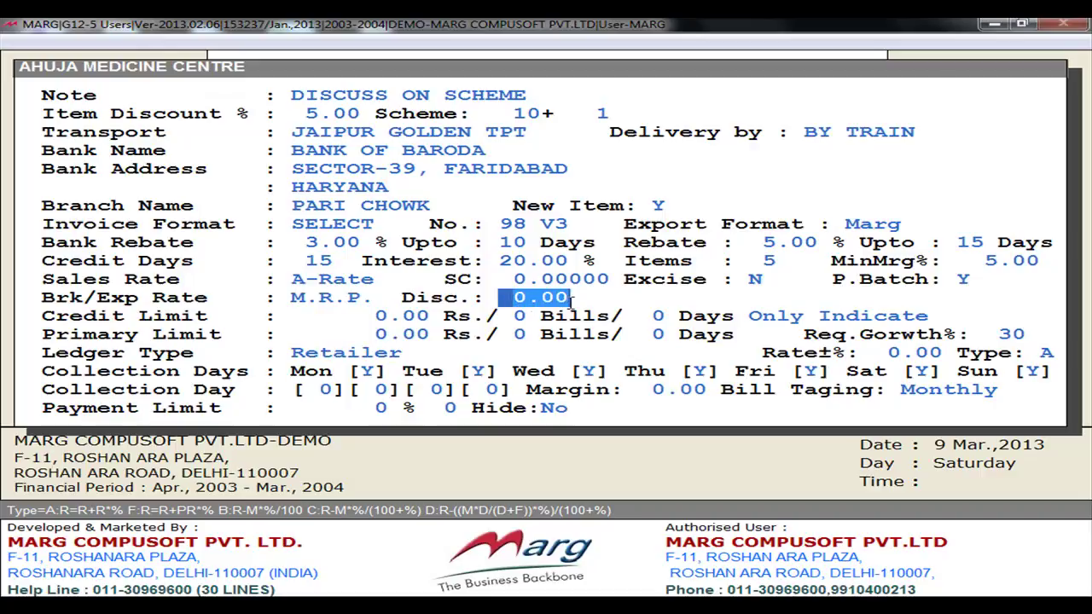
type("3.")
key("Return")
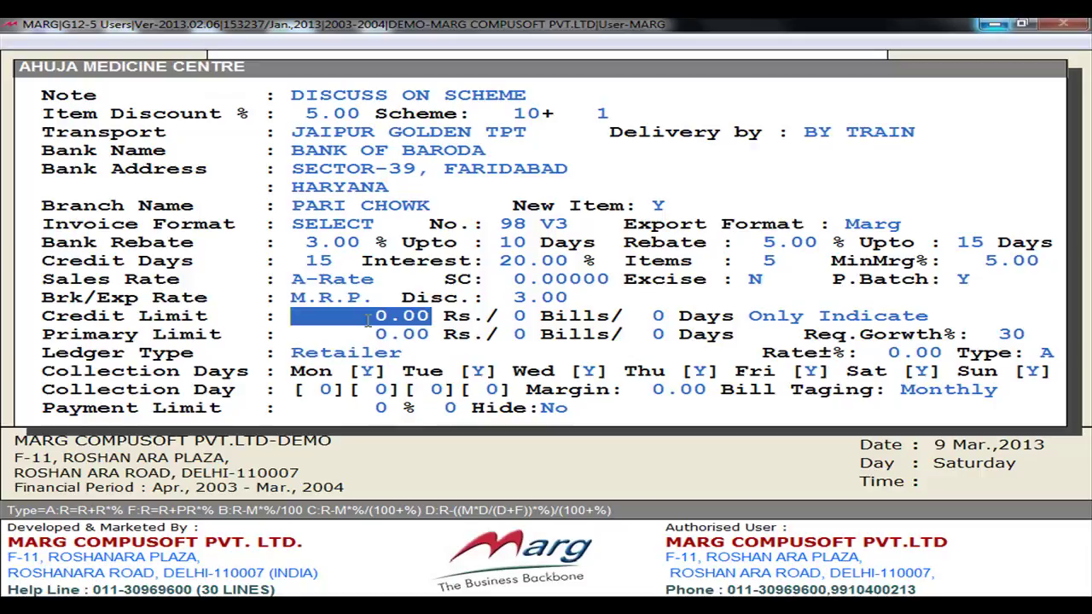
- Set the credit limit to Rs. 15000, 5 bills and 10 days, with the limit action Stop Billing
type("15000")
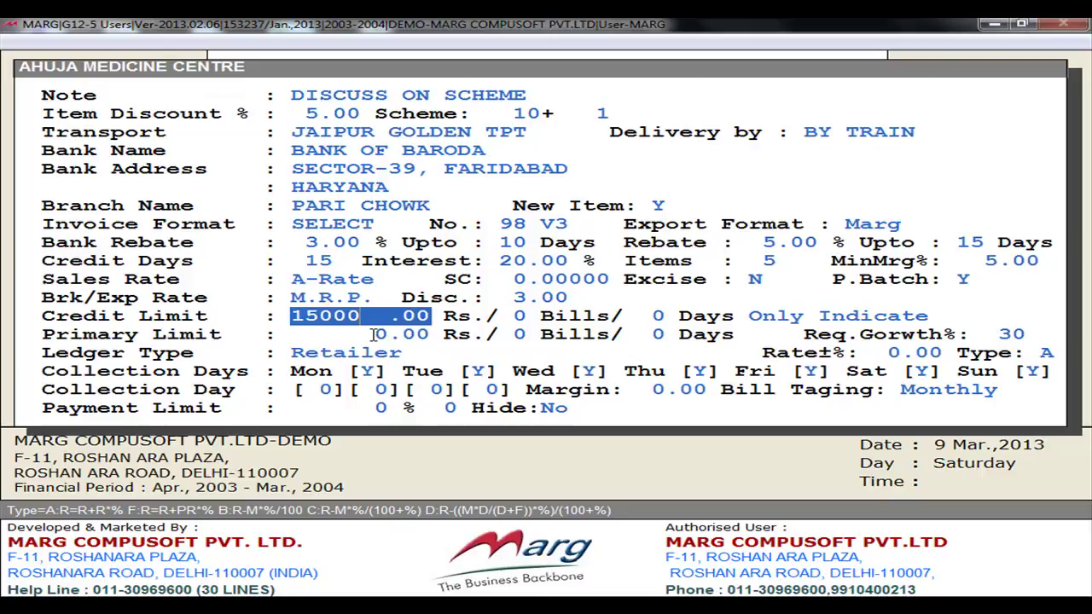
key("Return")
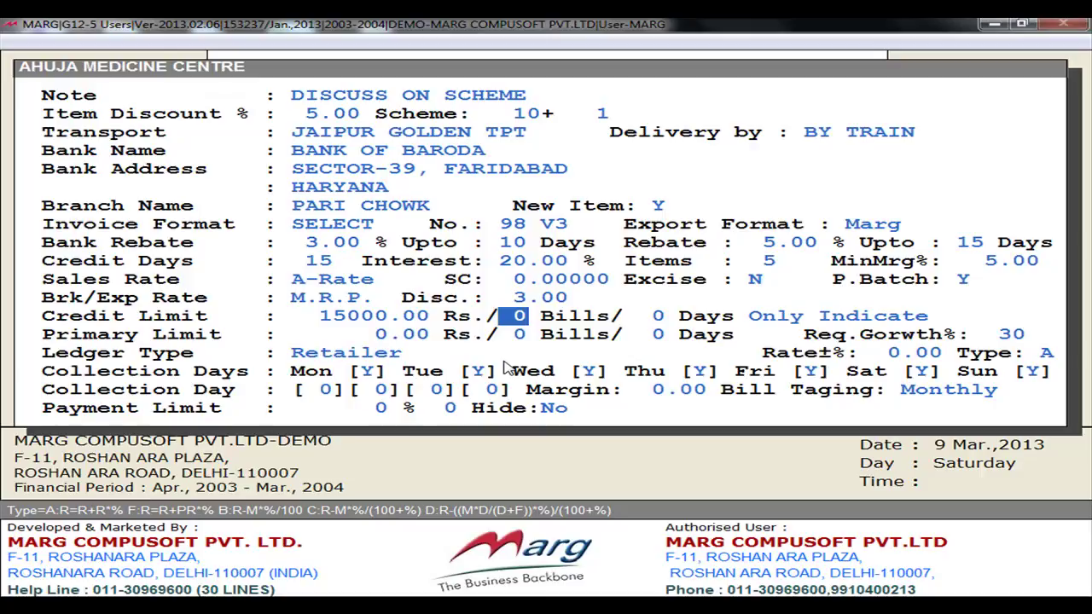
type("5")
key("Return")
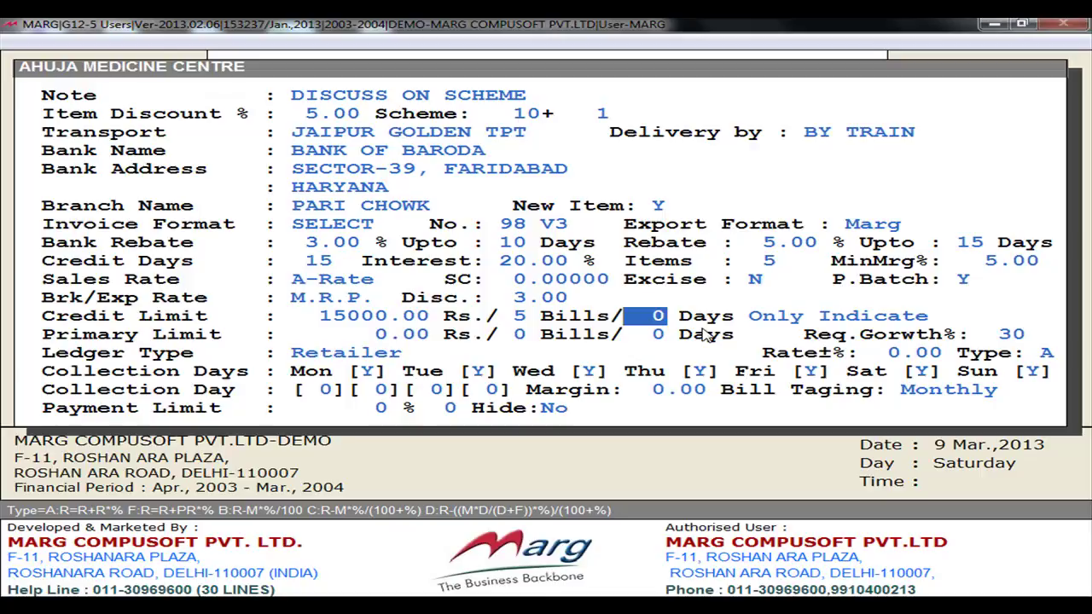
type("10")
key("Return")
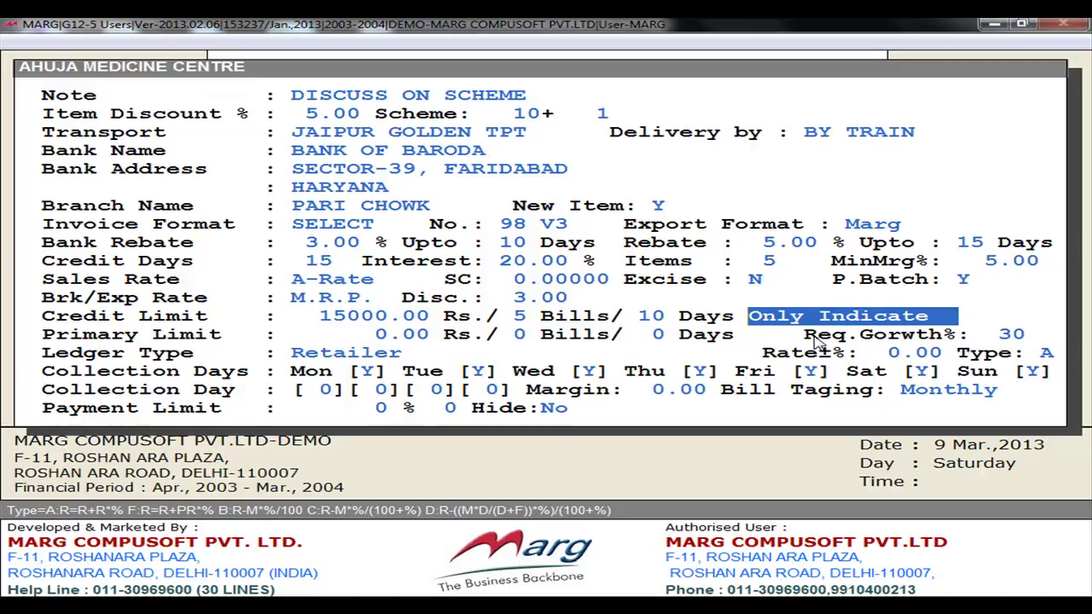
key("space")
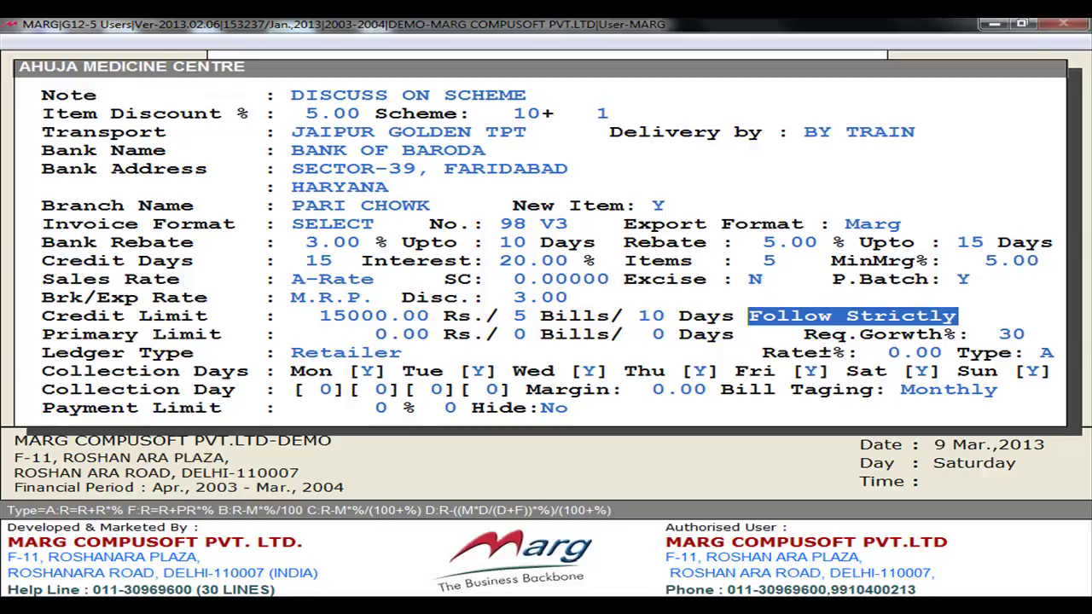
key("space")
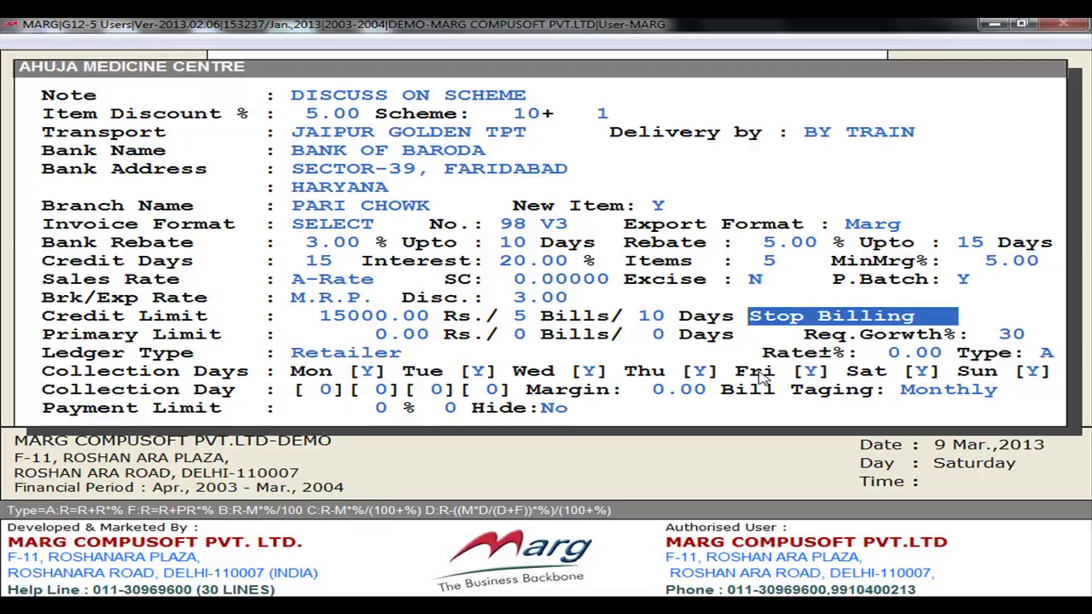
key("Return")
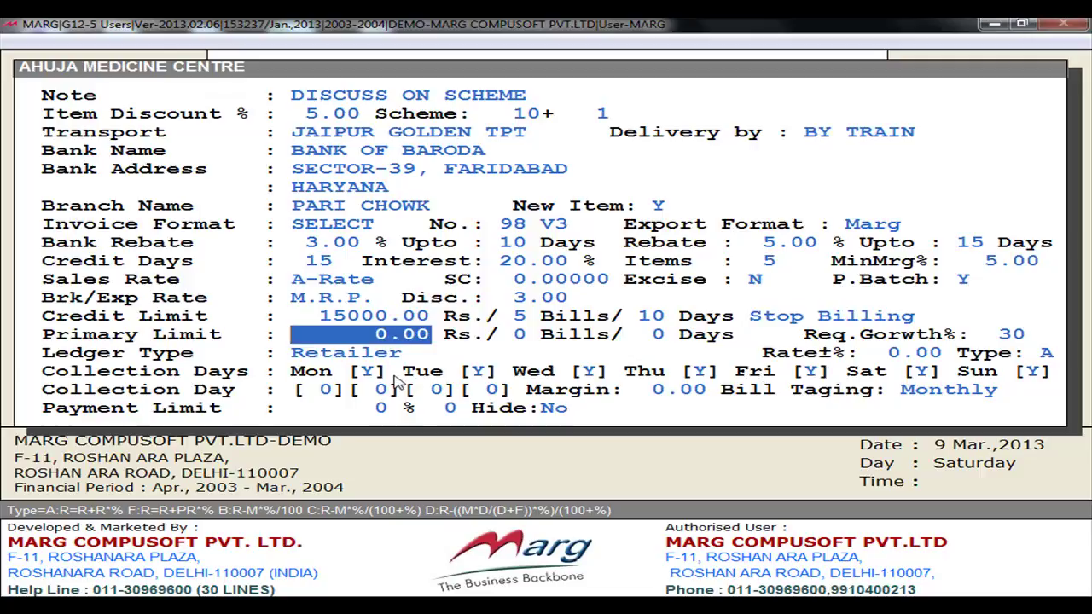
- Set the primary limit to Rs. 12000 and 5 bills, and the required growth percentage to 20
type("12000")
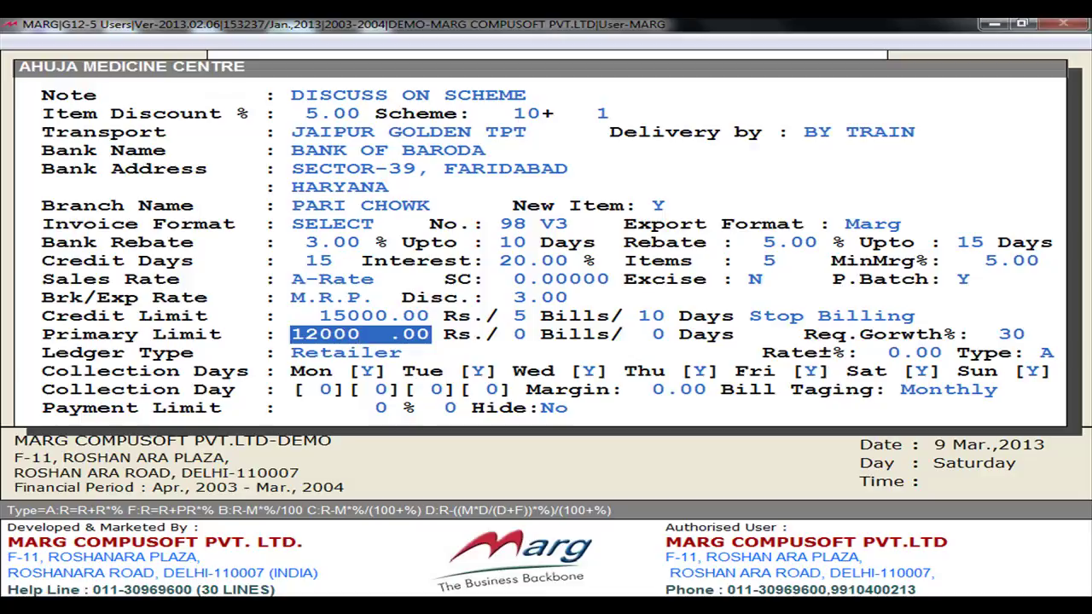
key("Return")
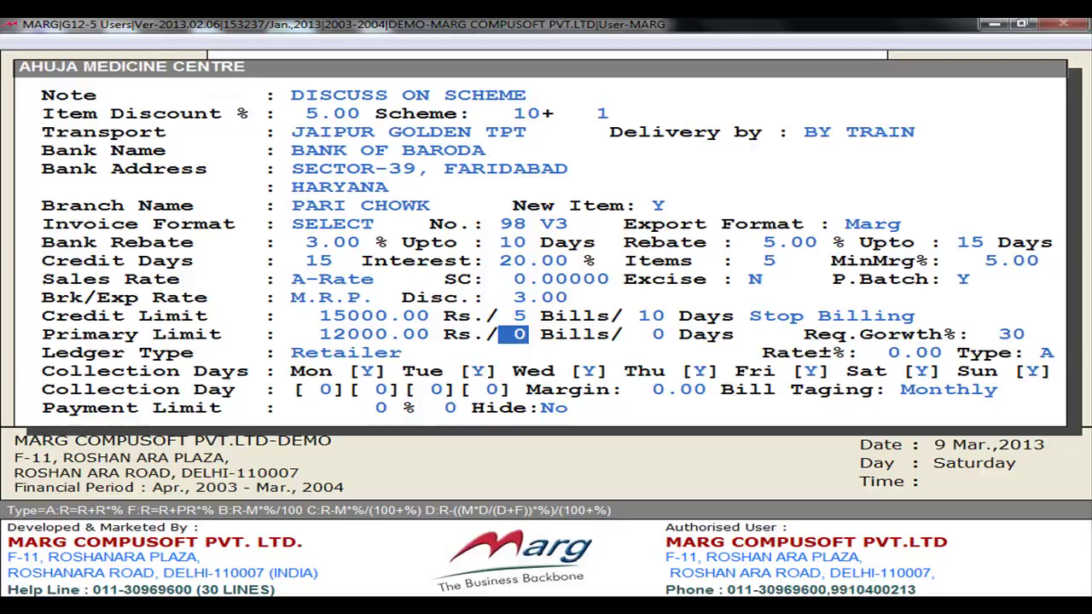
type("5")
key("Return")
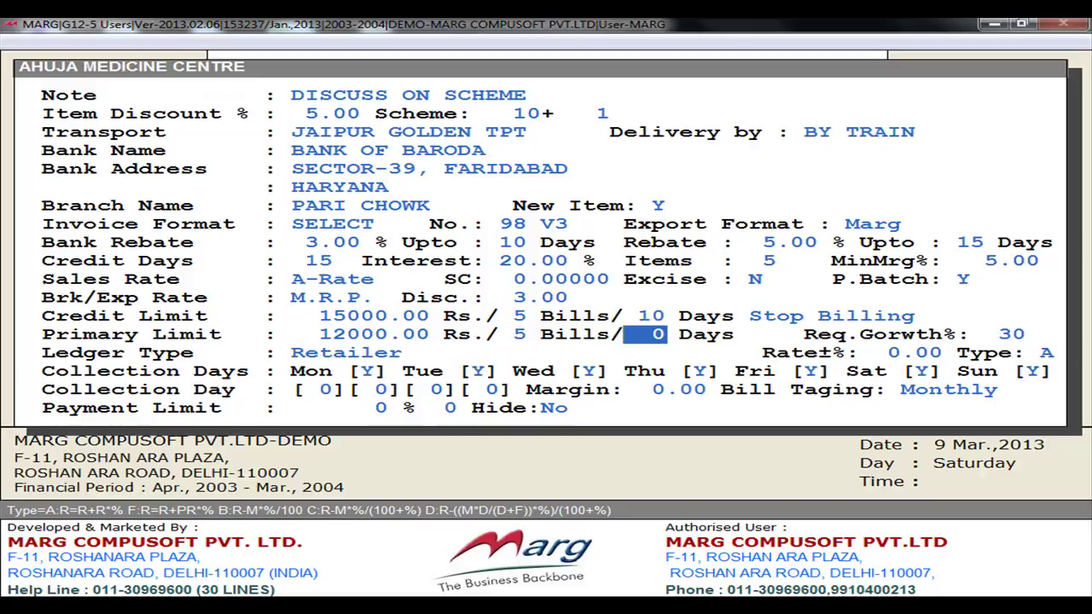
key("Return")
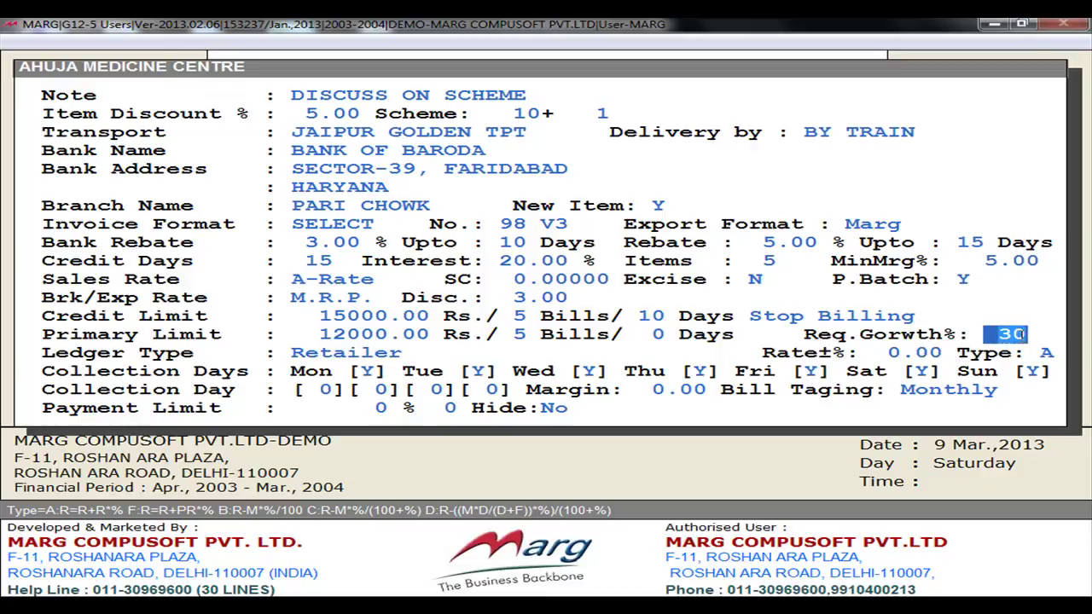
type("20")
key("Return")
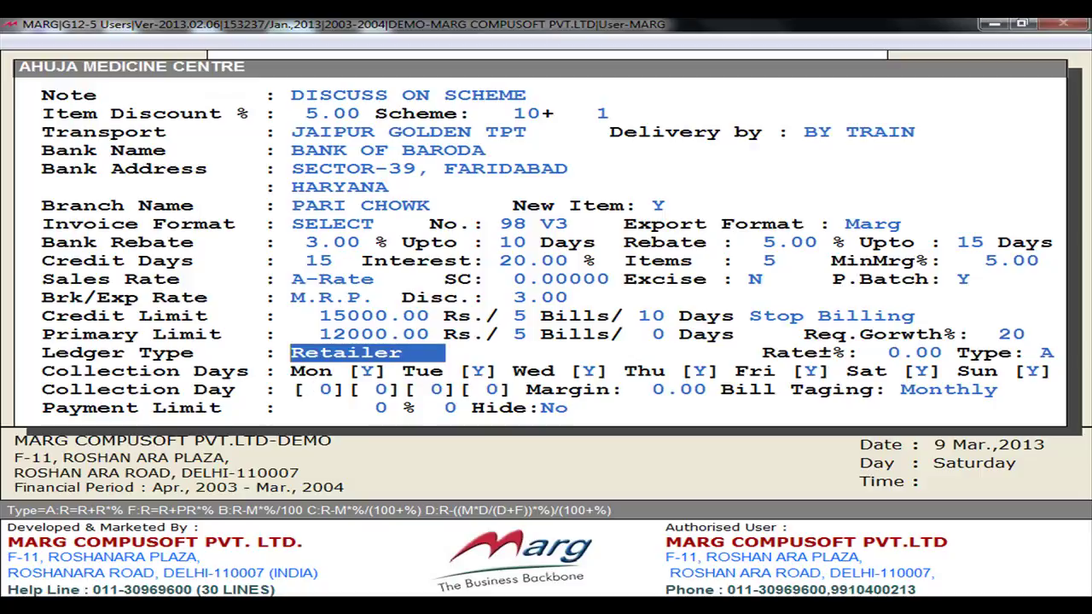
- Cycle through the ledger type options, including Other and Distributor, and keep Retailer
key("space")
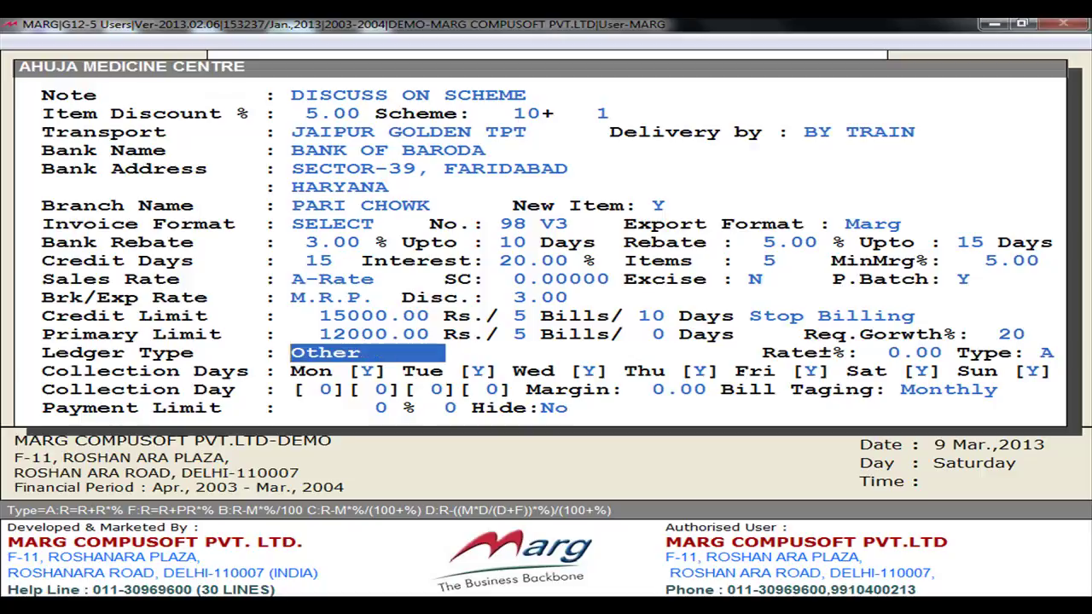
key("space")
key("space")
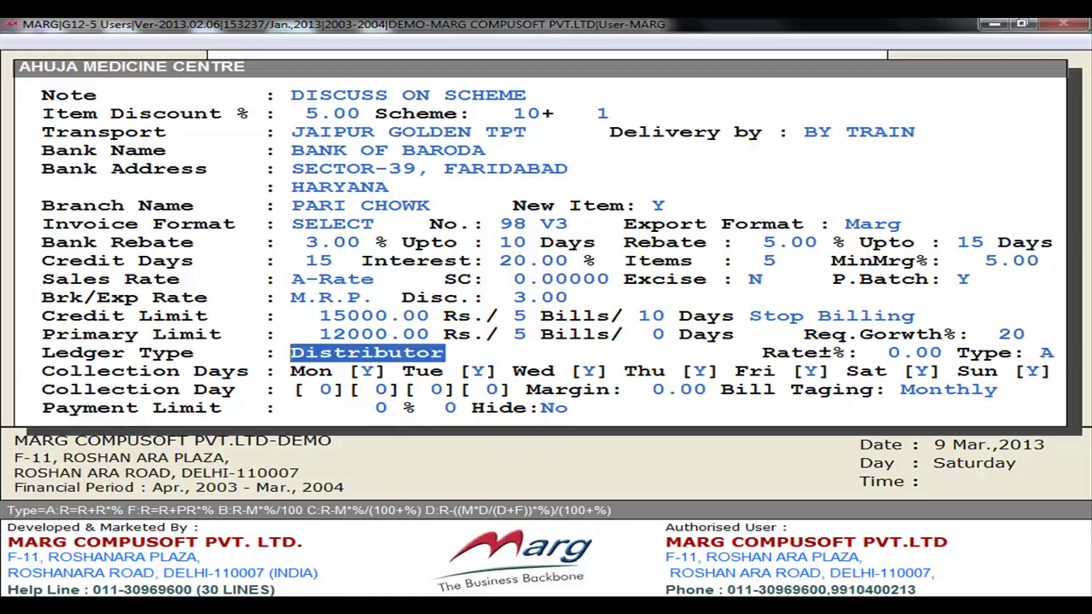
key("space")
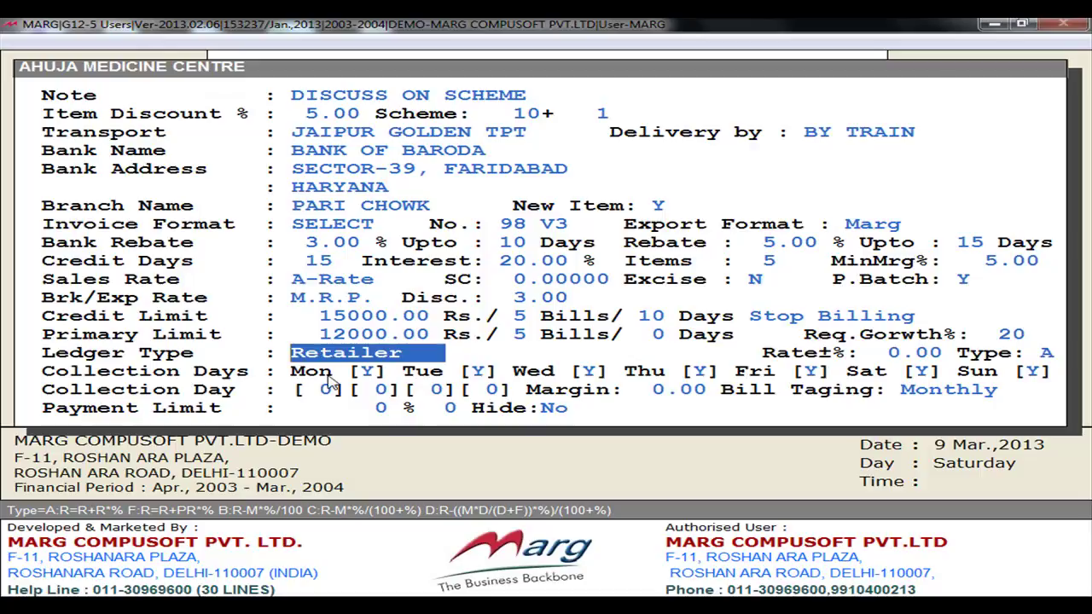
key("Return")
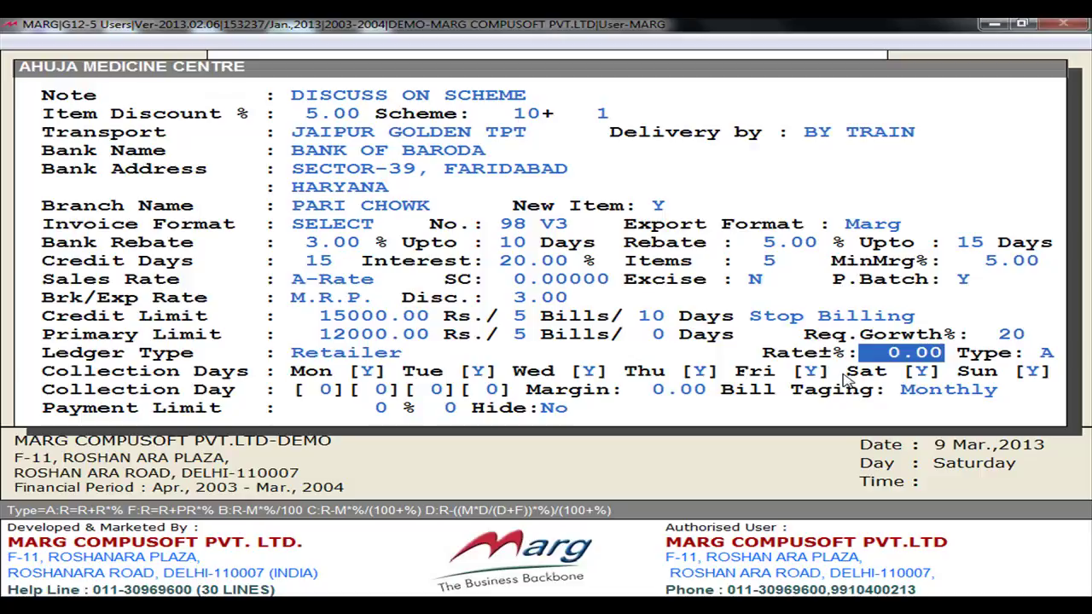
- Set the ledger's rate adjustment (Rate±%) to 5.00 and keep calculation type A
type("5")
type("-")
key("BackSpace")
key("Return")
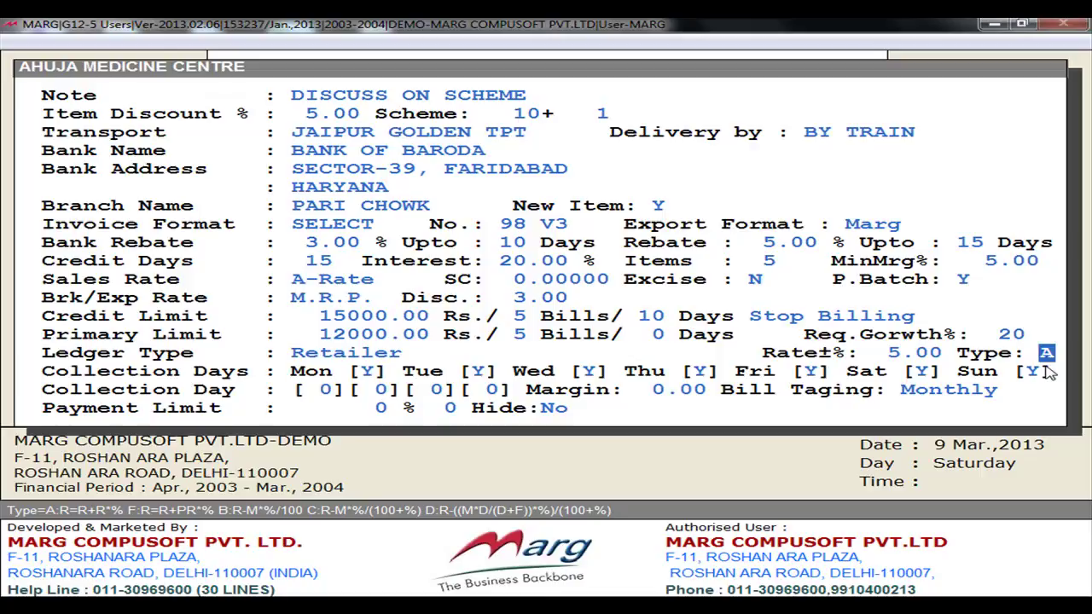
key("Return")
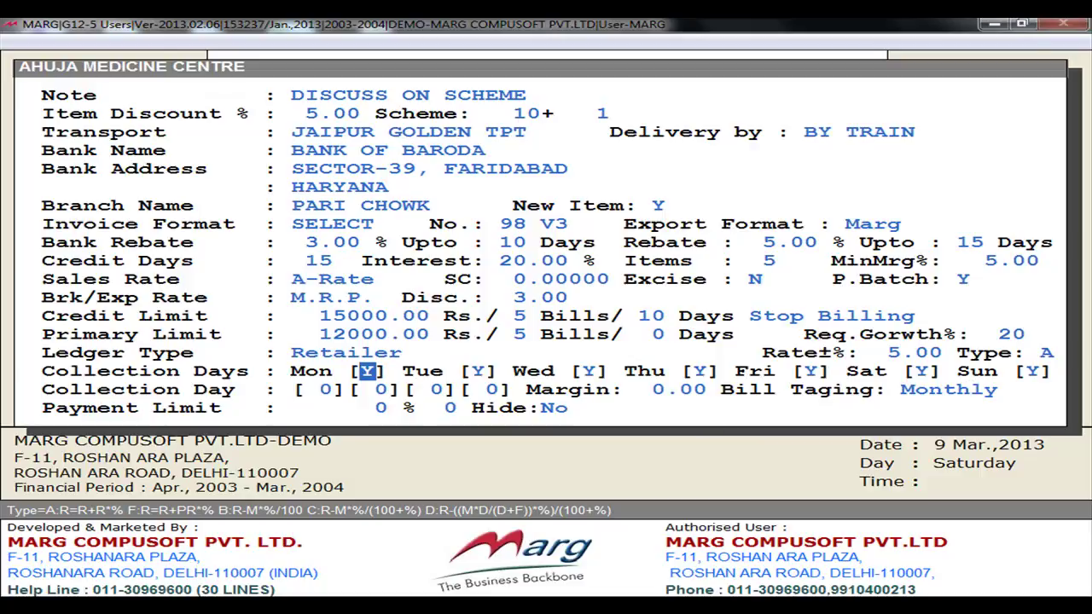
- Exclude Saturday and Sunday from the collection days, keeping Monday to Friday set to Y
key("Return")
key("Return")
key("Return")
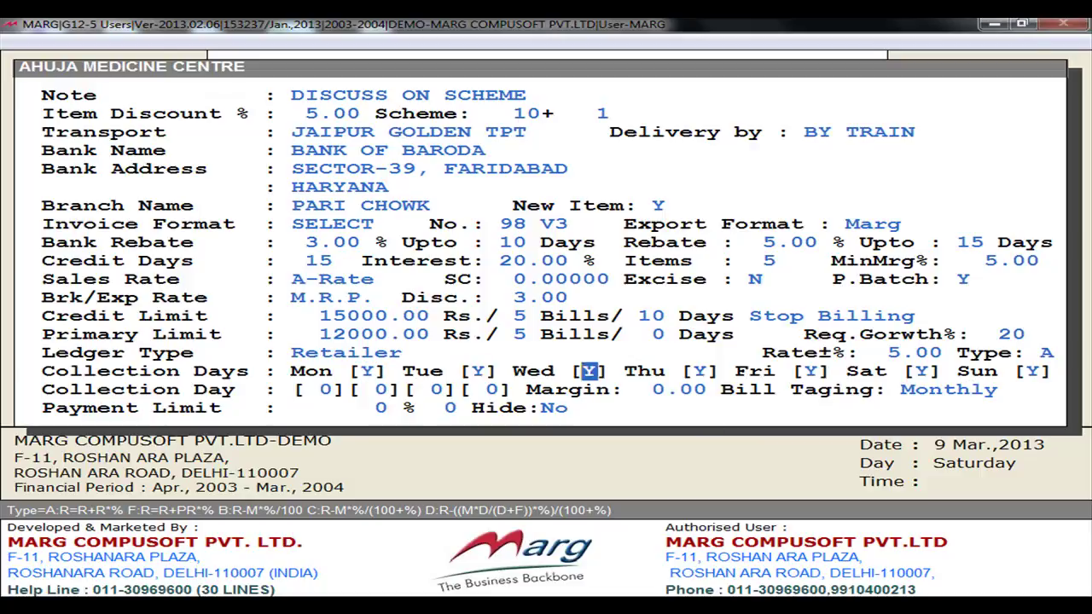
key("Return")
key("Return")
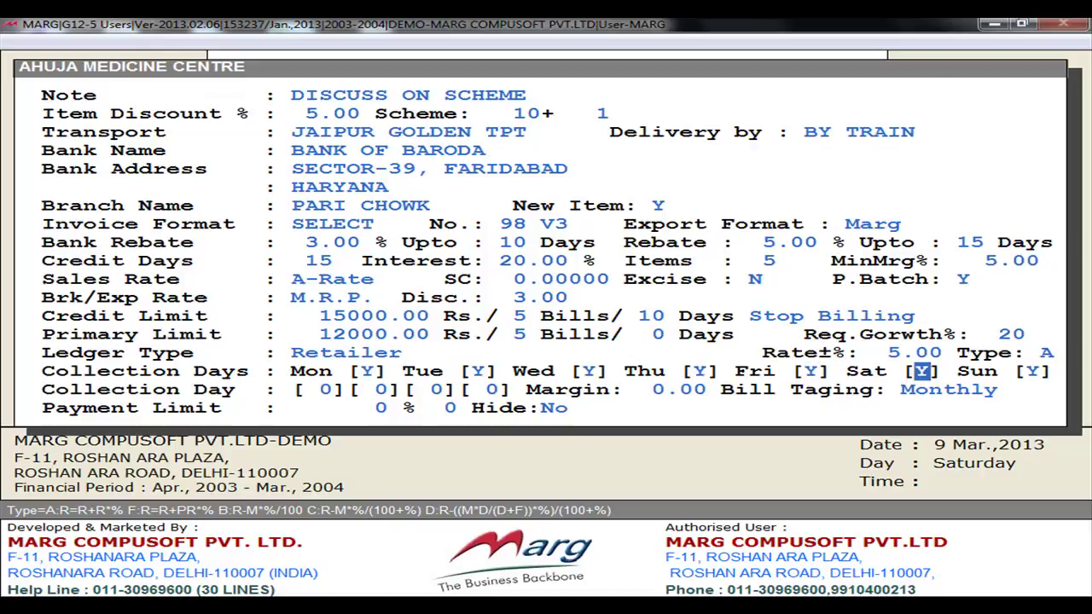
type("N")
key("Return")
type("N")
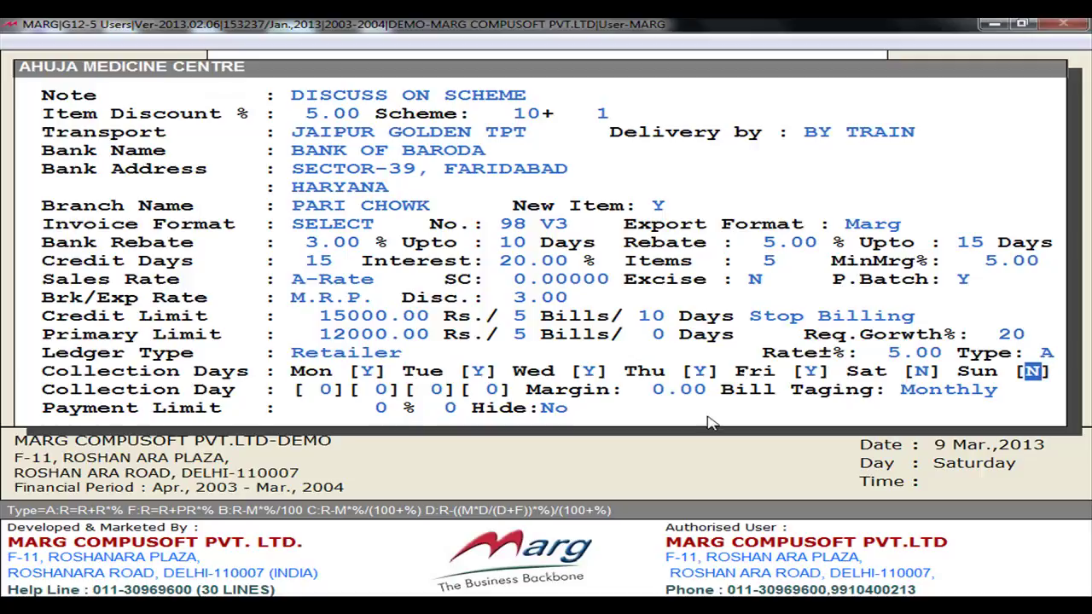
key("Return")
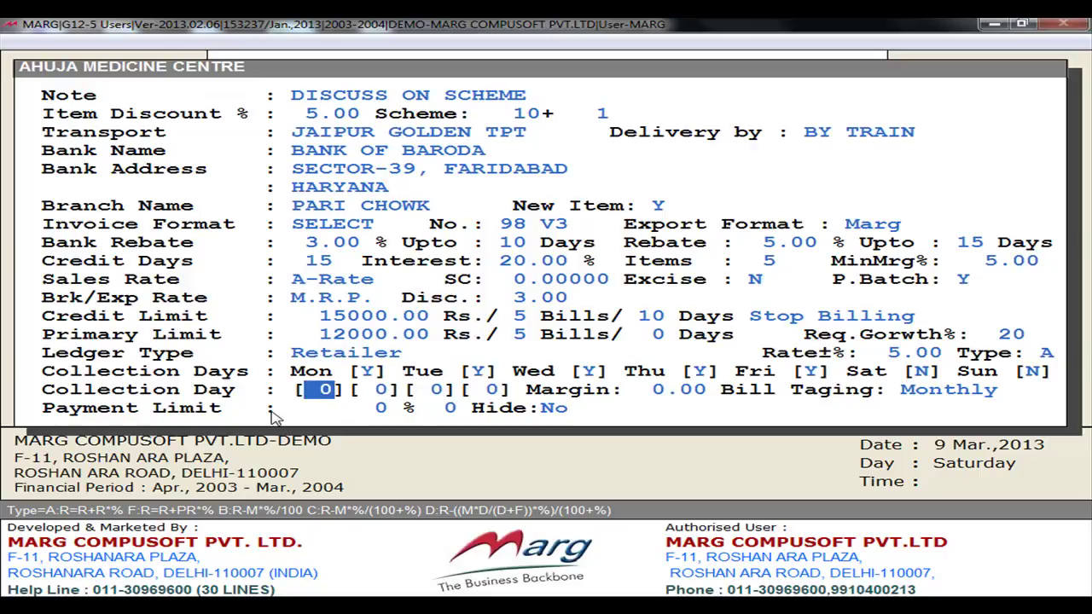
- Enter 15, 20 and 25 as the monthly collection days, leaving the fourth day at 0
type("15")
key("Return")
type("20")
key("Return")
type("25")
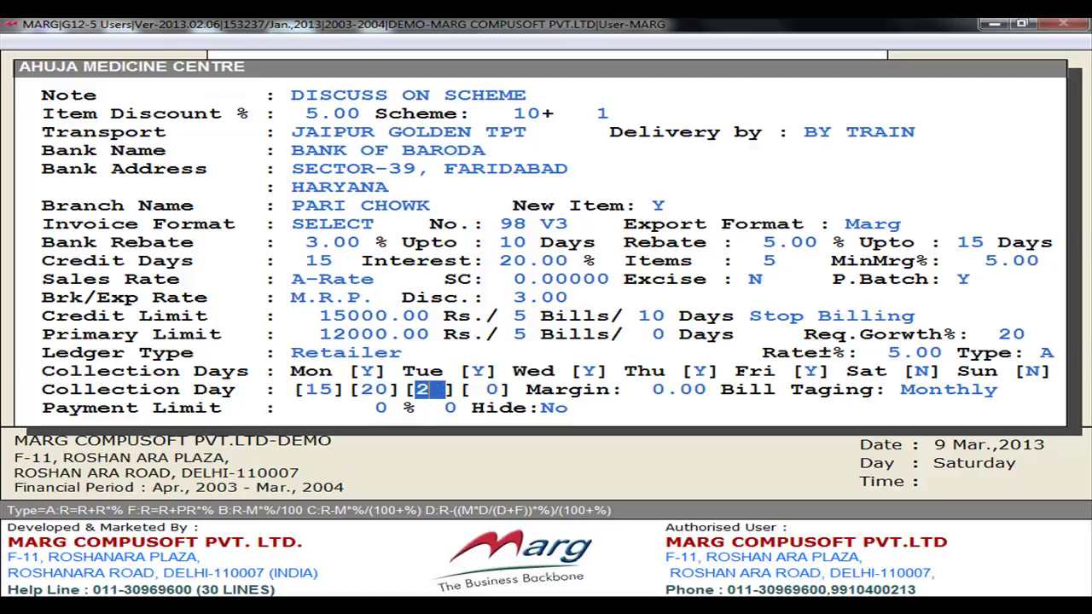
key("Return")
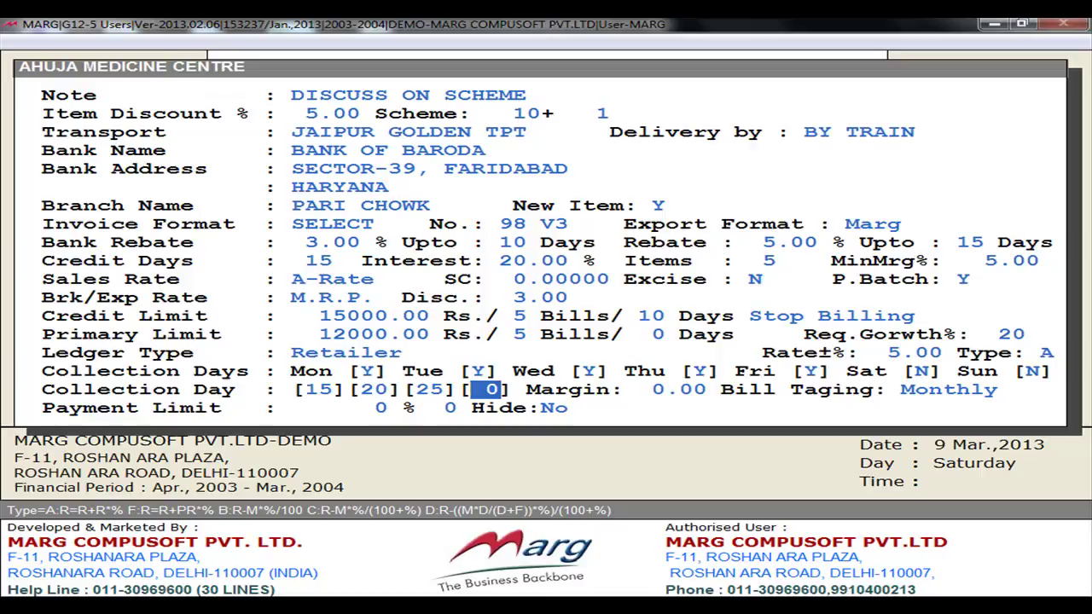
key("Return")
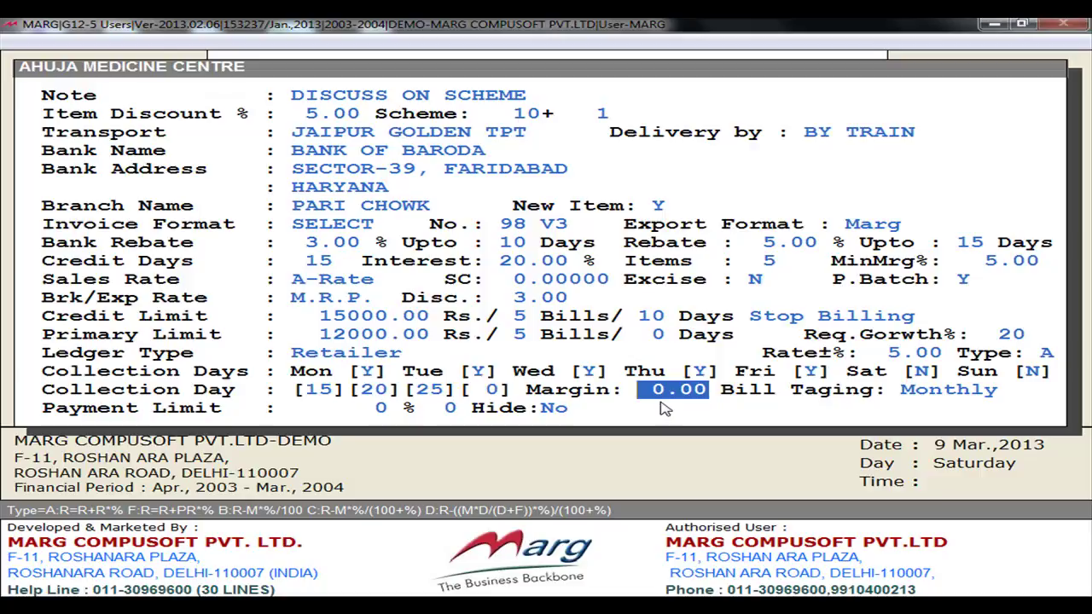
- Leave the margin as is, cycle through the bill tagging options, including Half Month, and keep Monthly
key("Return")
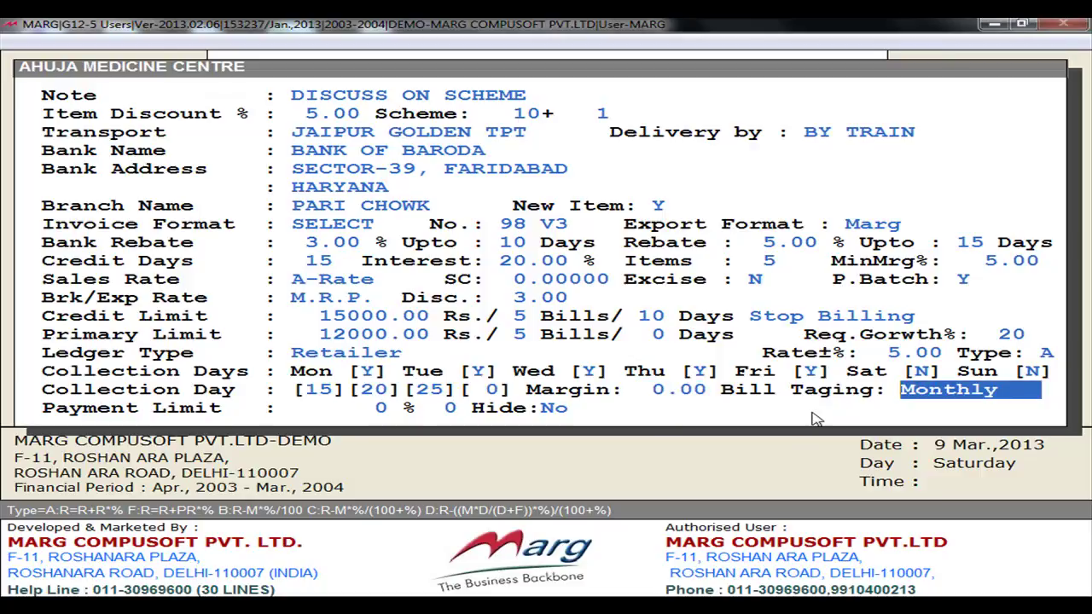
key("space")
key("space")
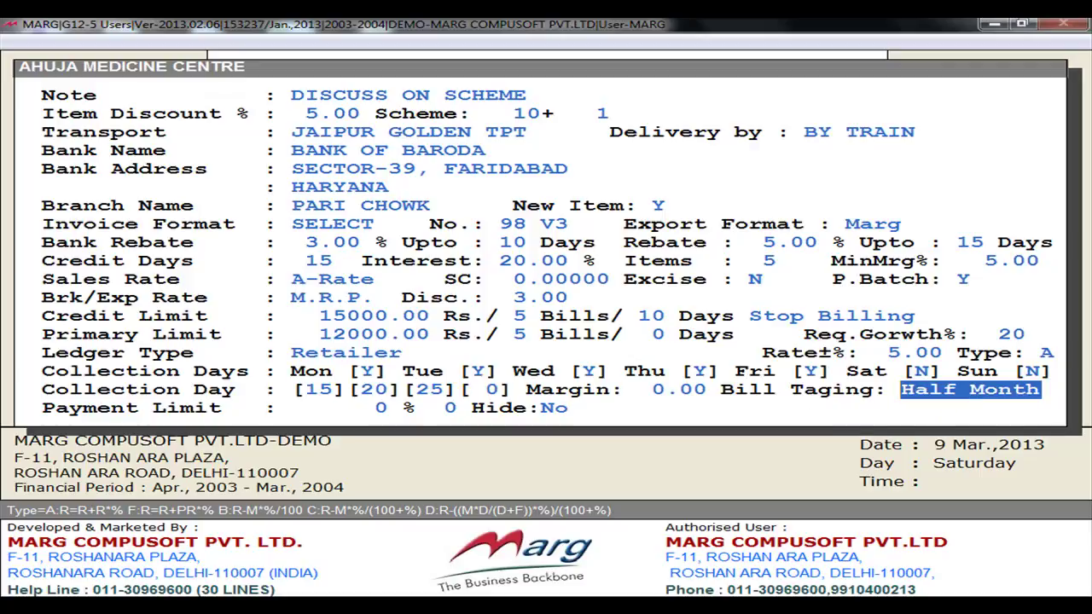
key("space")
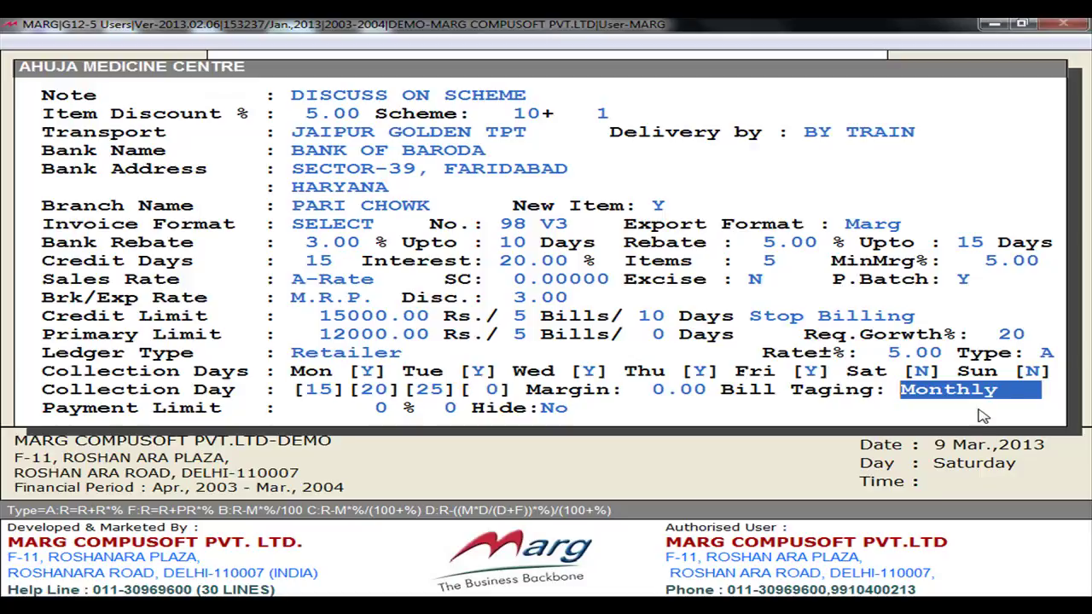
key("Return")
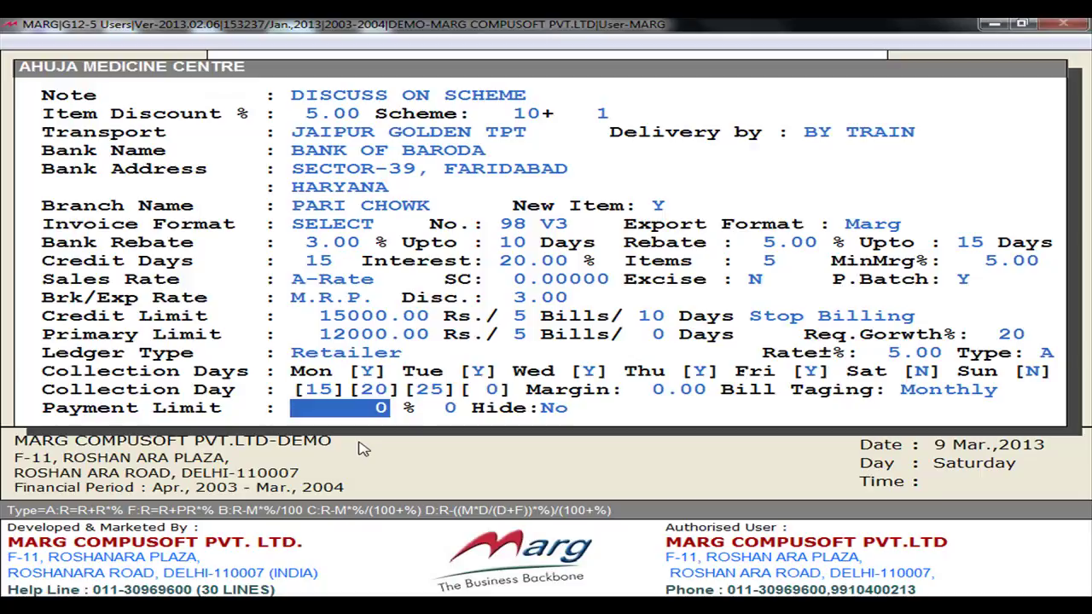
- Set the payment limit to 25000, leave its percentage at 0, and set Hide to No
type("25000")
key("Return")
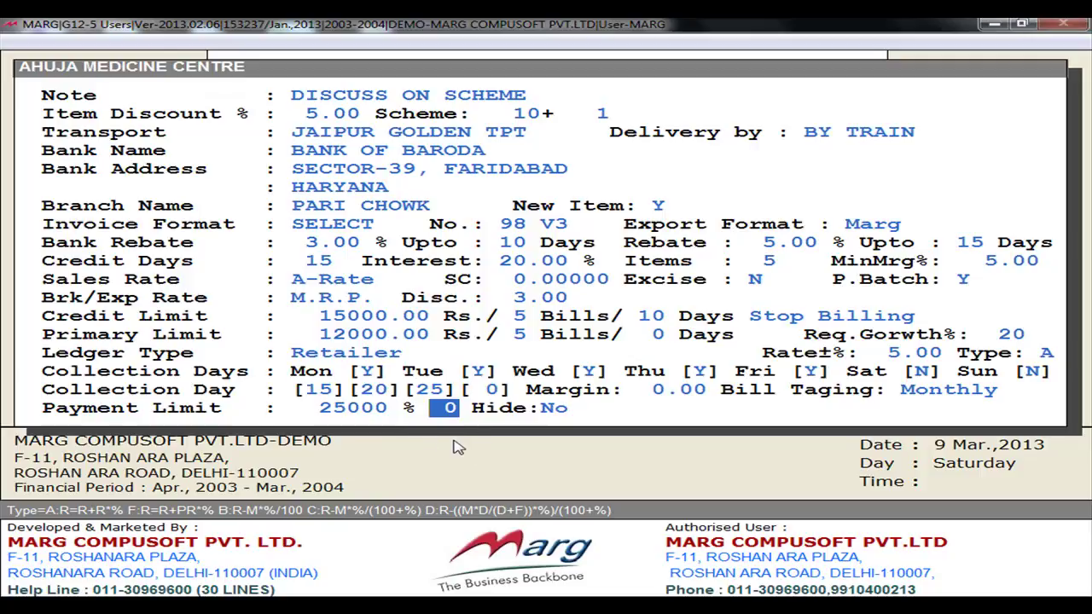
key("Return")
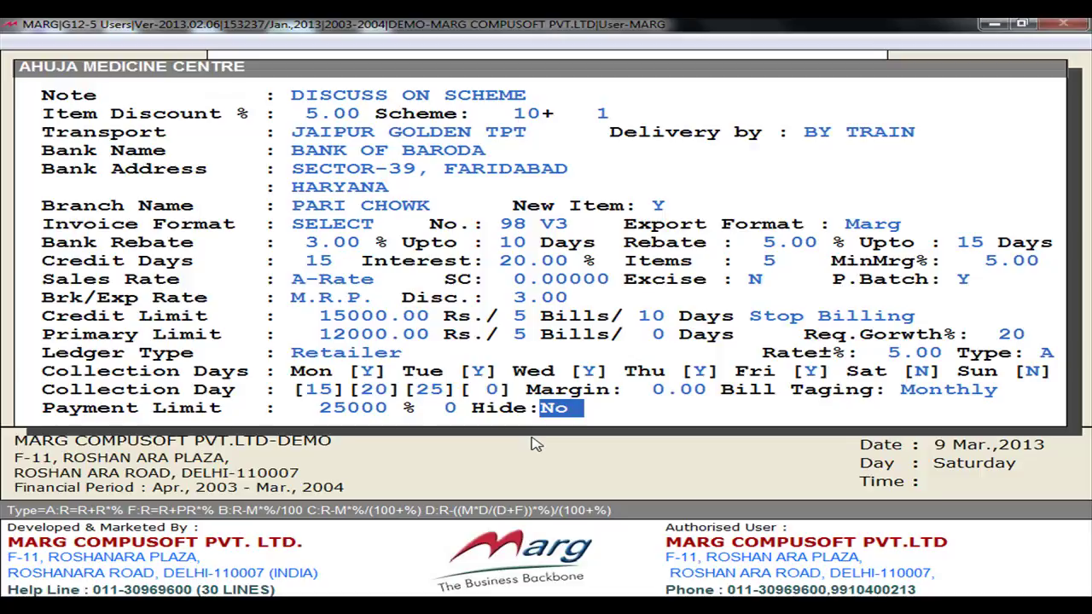
key("y")
key("n")
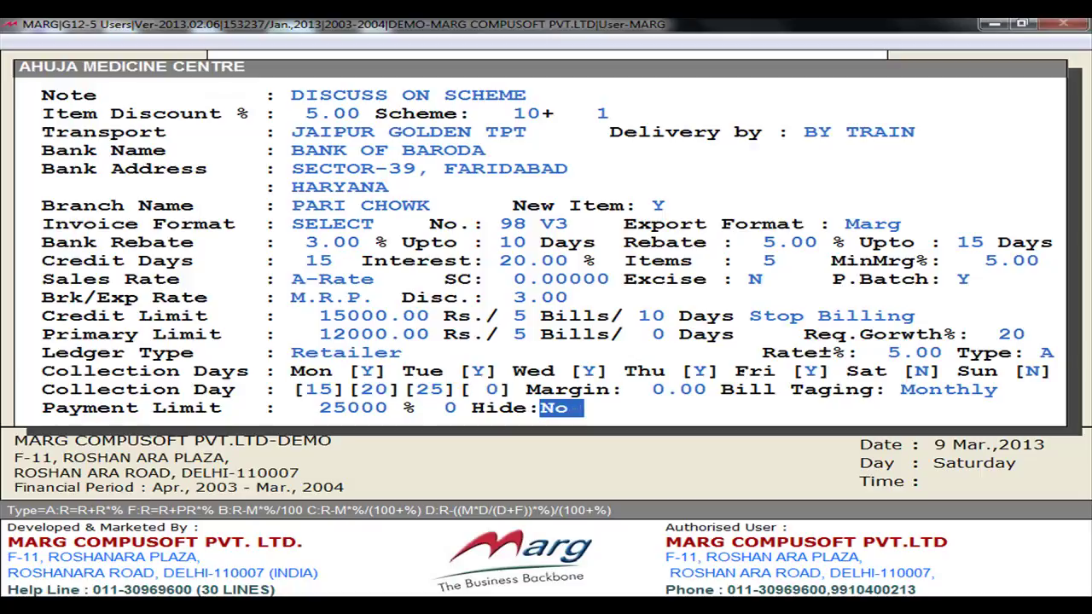